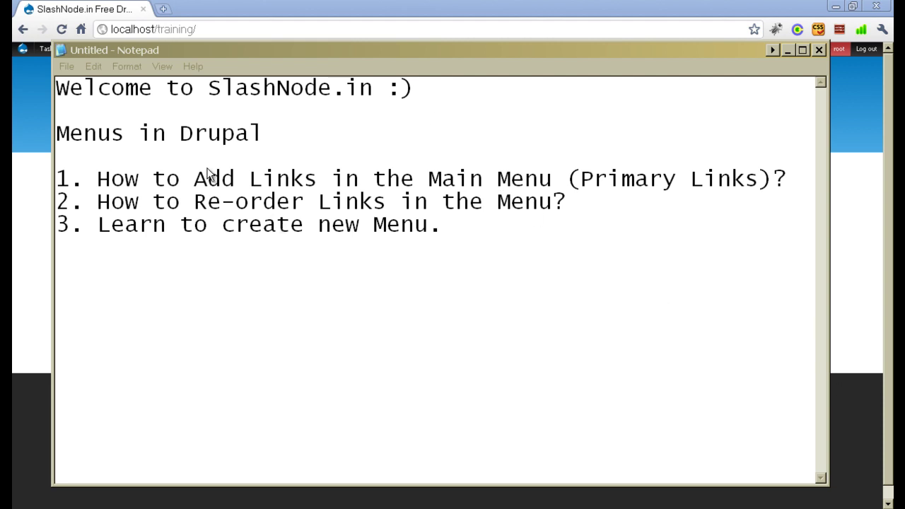
Minimize Notepad to reveal the SlashNode.in Drupal home page in the browser
click(14, 134)
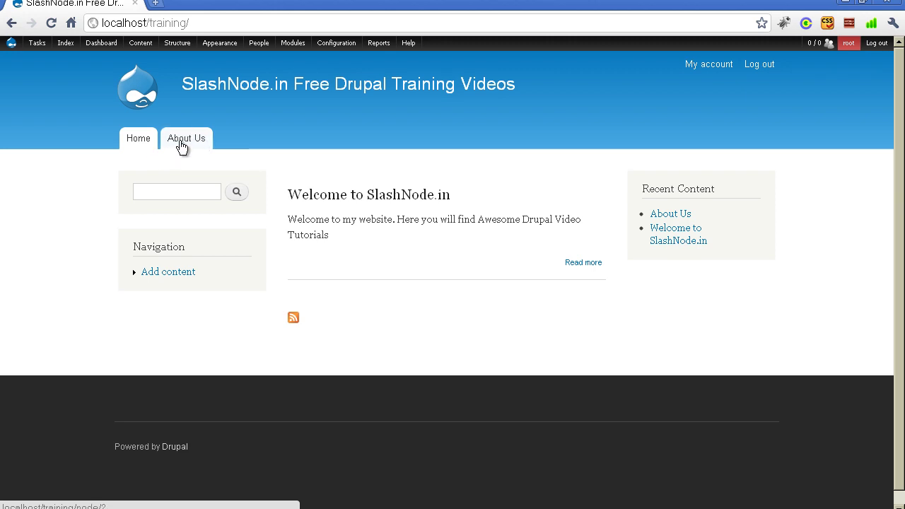
Go to the About Us page from the site's primary links
click(182, 141)
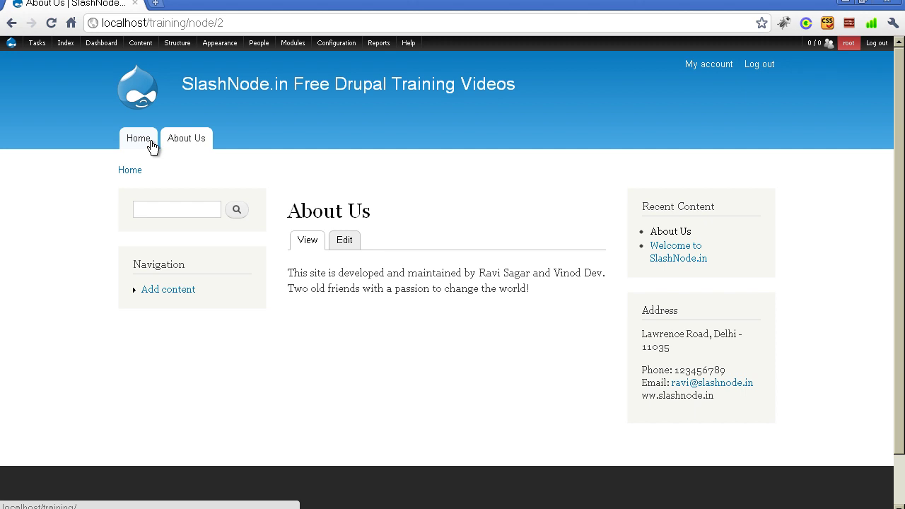
mouse_move(178, 283)
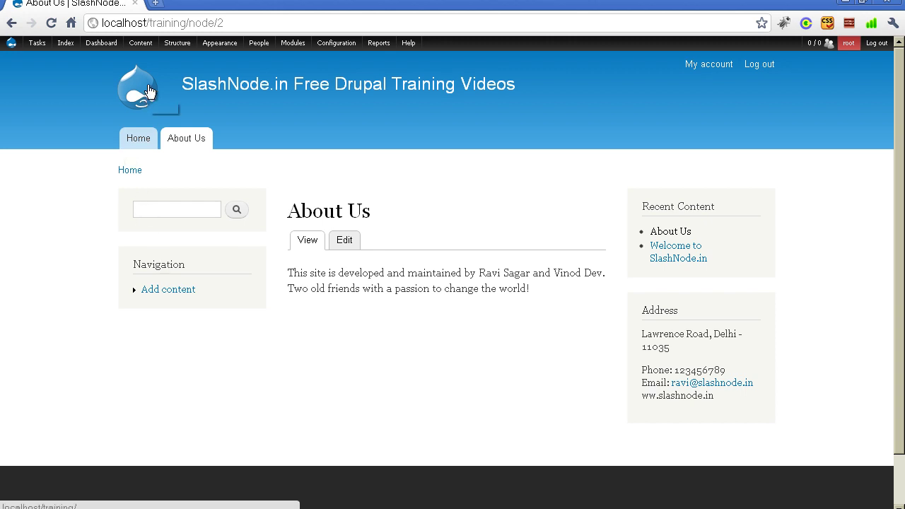
mouse_move(170, 50)
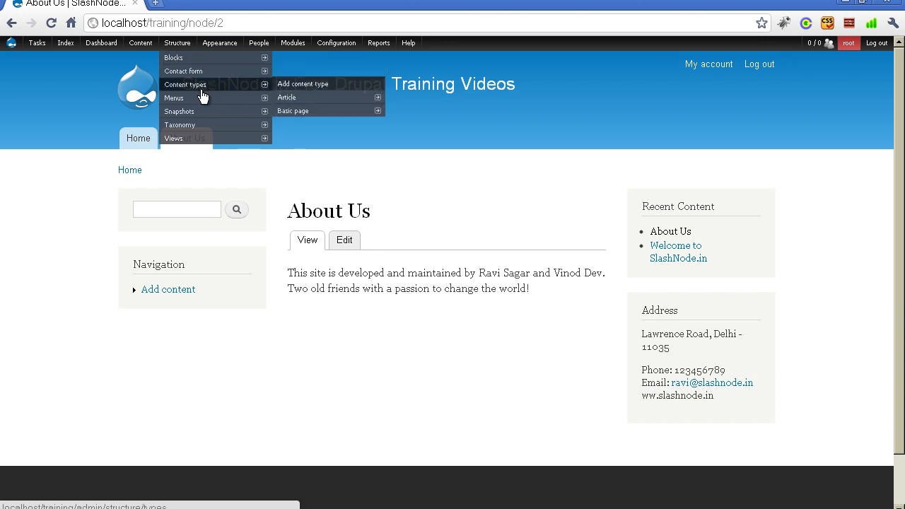
Navigate through Structure > Menus to the Main menu link list
mouse_move(196, 100)
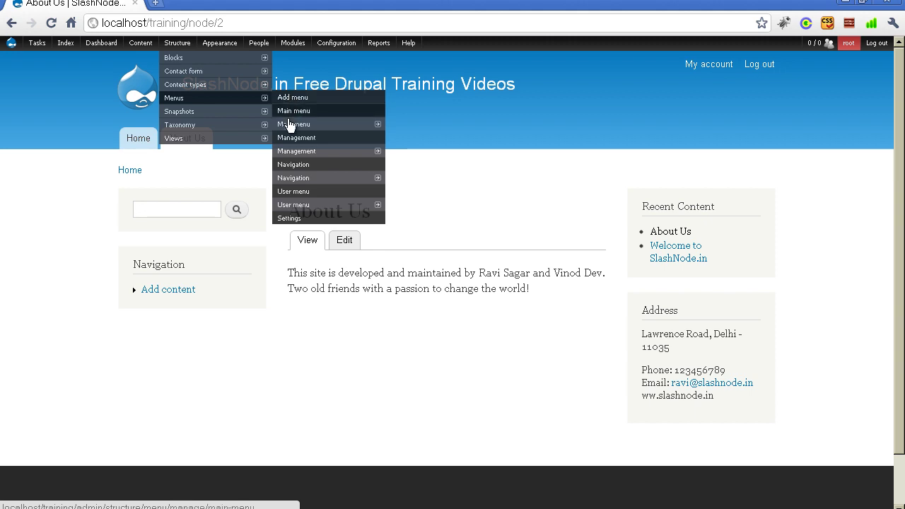
mouse_move(289, 128)
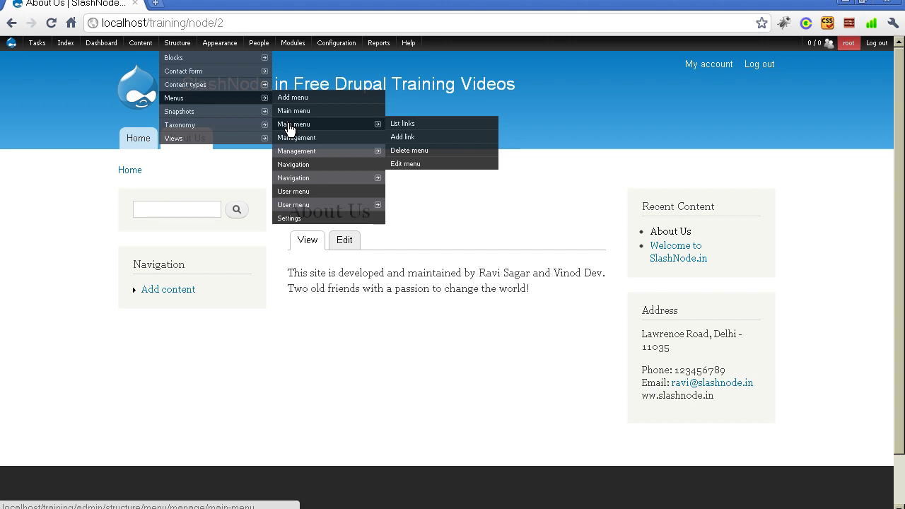
mouse_move(295, 178)
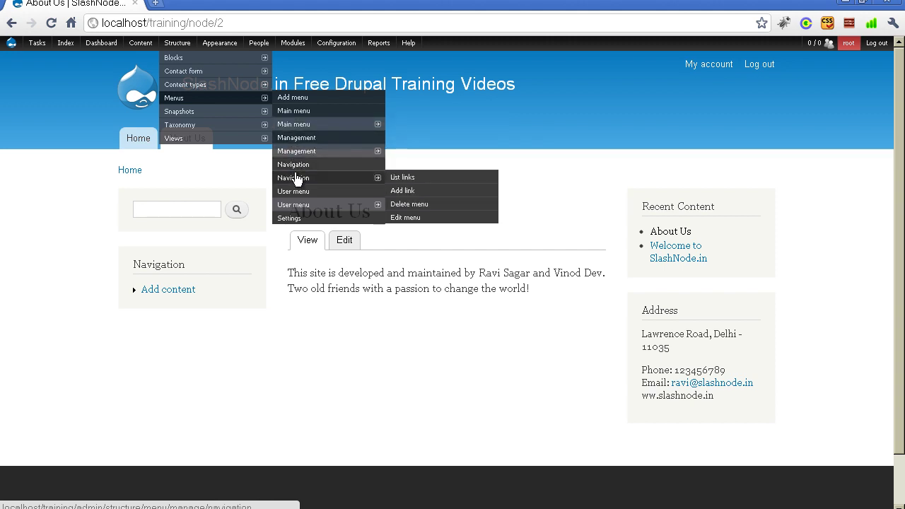
mouse_move(335, 133)
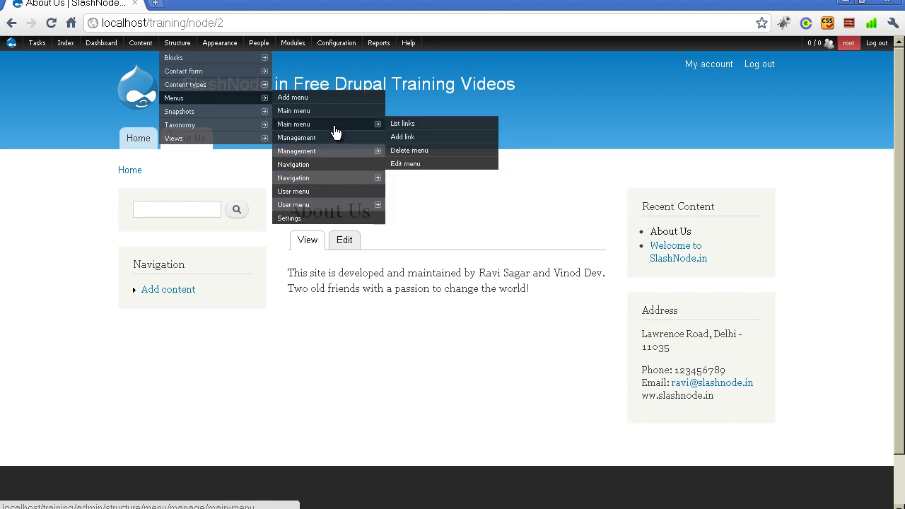
click(334, 127)
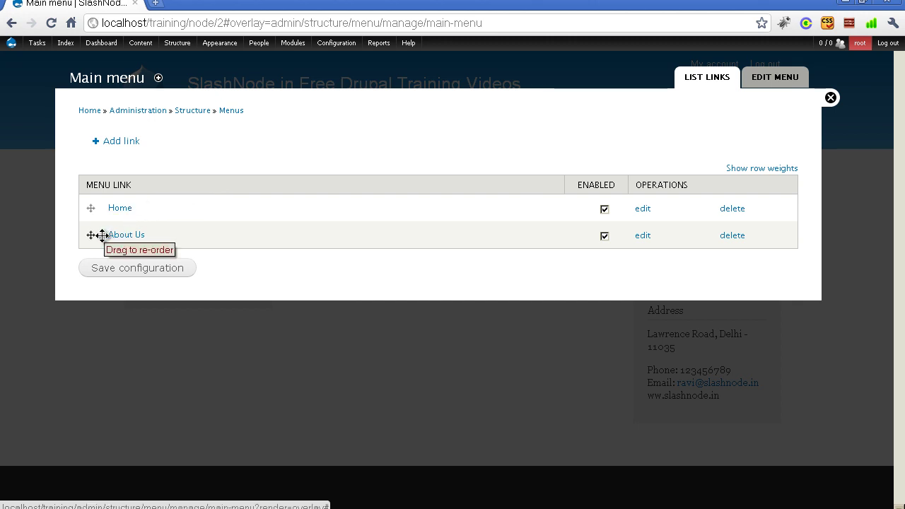
Drag the About Us row above Home and save the configuration
drag(97, 237, 96, 216)
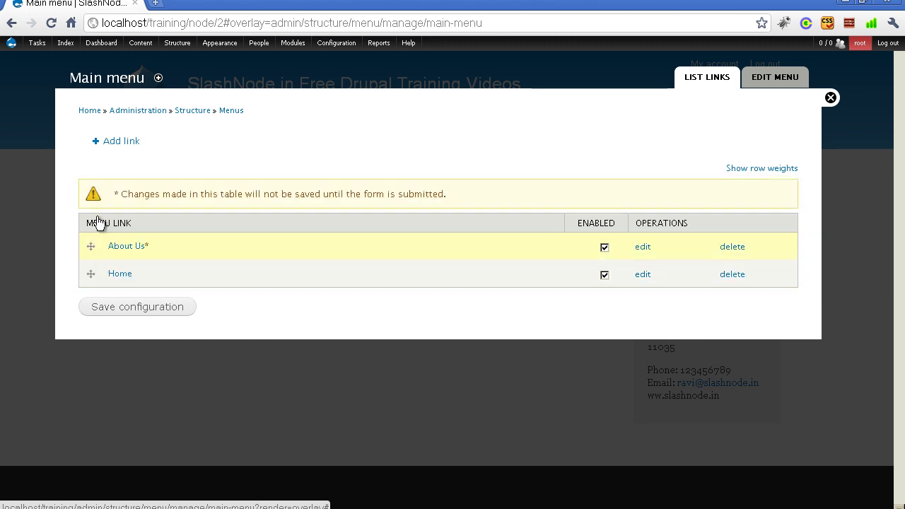
click(128, 311)
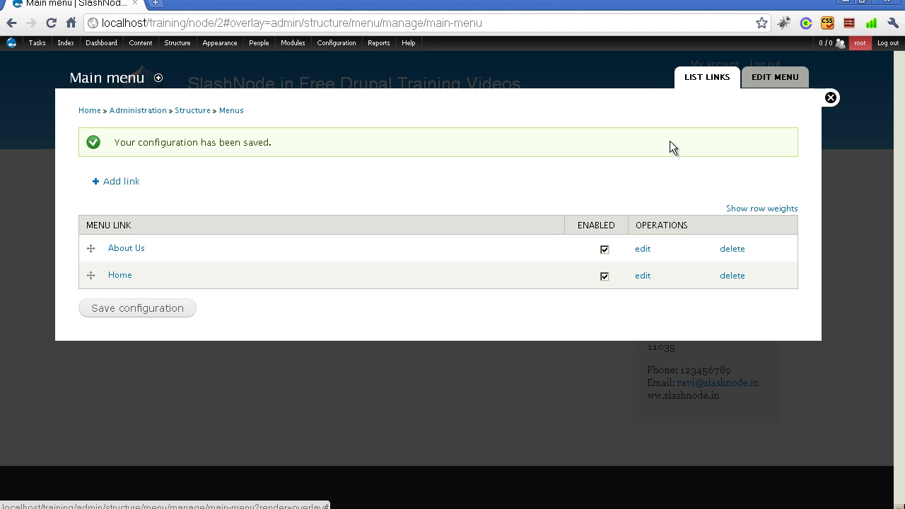
Close the overlay and return via Structure > Menus > Main menu to the Add link form
click(830, 98)
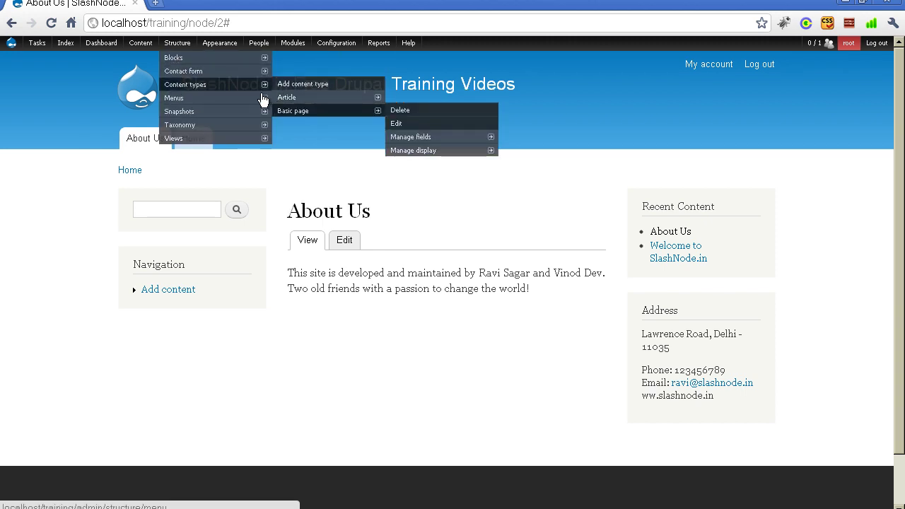
mouse_move(255, 94)
click(287, 113)
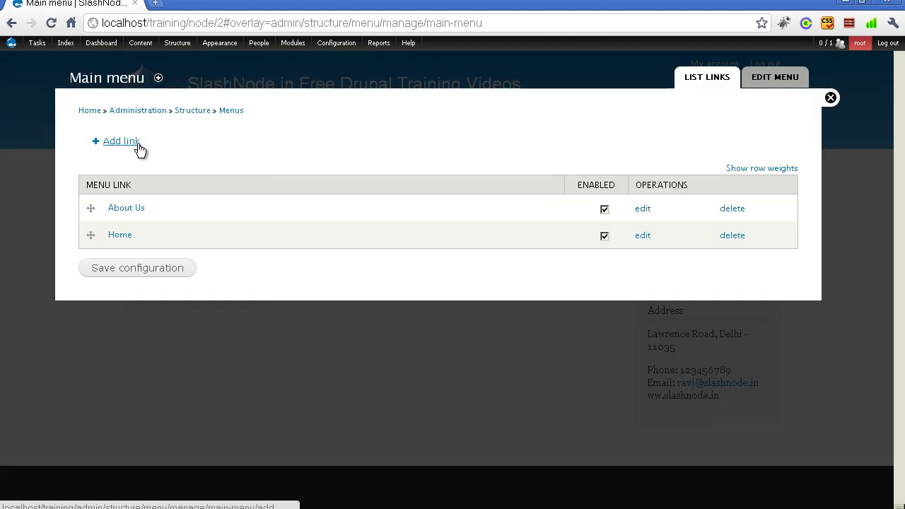
click(139, 145)
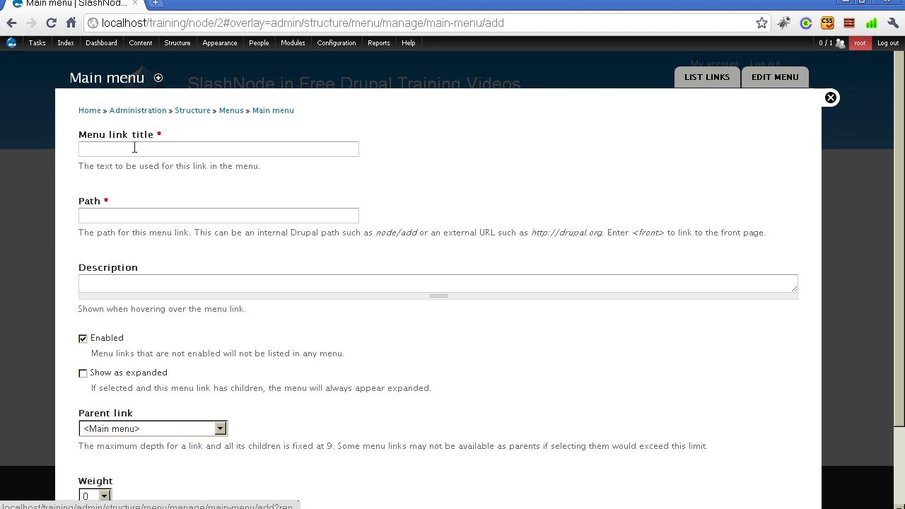
click(135, 147)
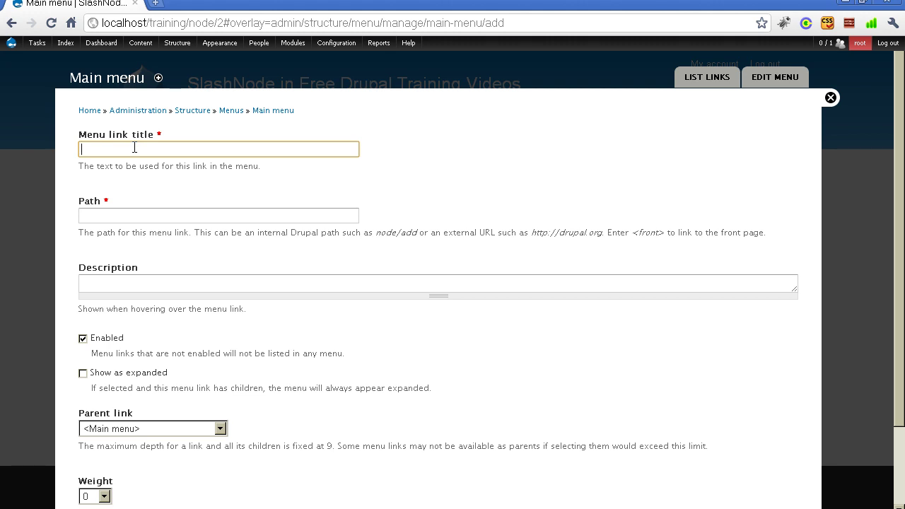
Enter 'Portfolio' as the menu link title and 'node' as the path, then save
text(Port)
text(folio)
key(Tab)
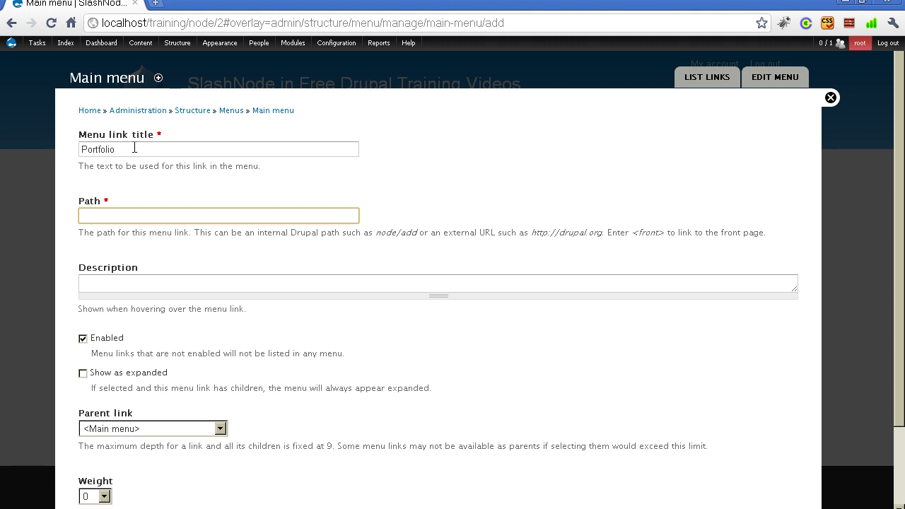
text(node)
drag(897, 234, 897, 296)
scroll(518, 375, down, 1)
click(106, 450)
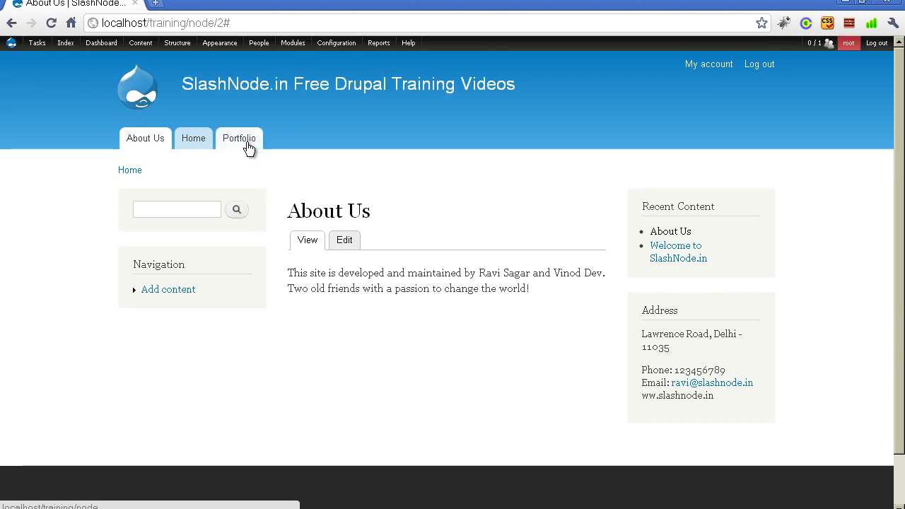
Test the new Portfolio tab in the site's primary links
click(247, 146)
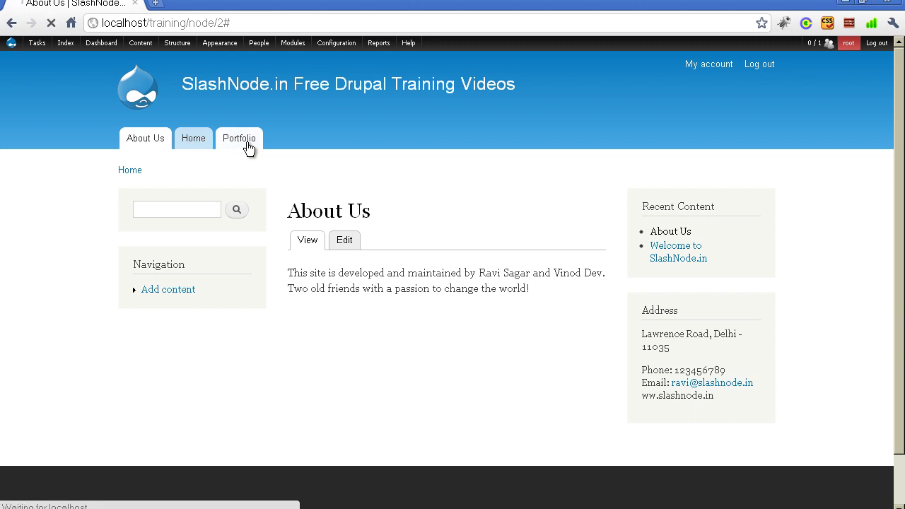
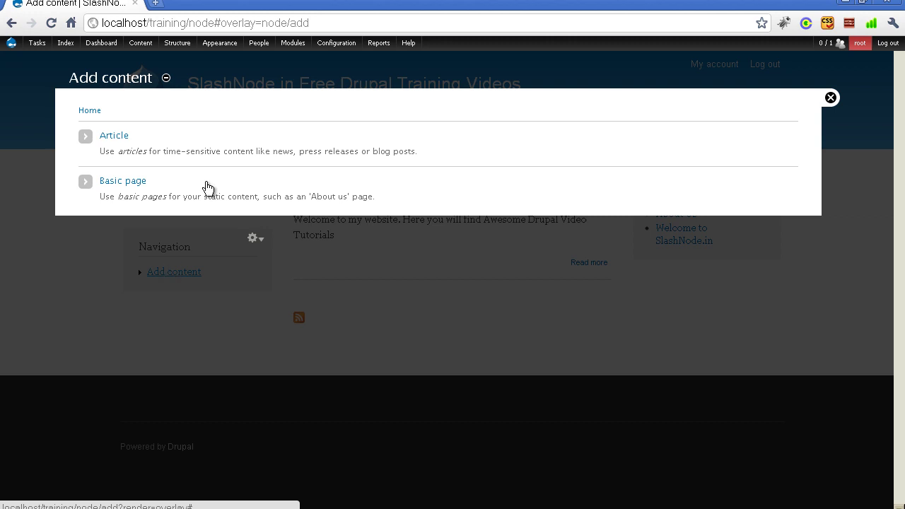
Start a new basic page titled 'Portfolio' with the body 'Checkout my cool projects!!'
click(120, 182)
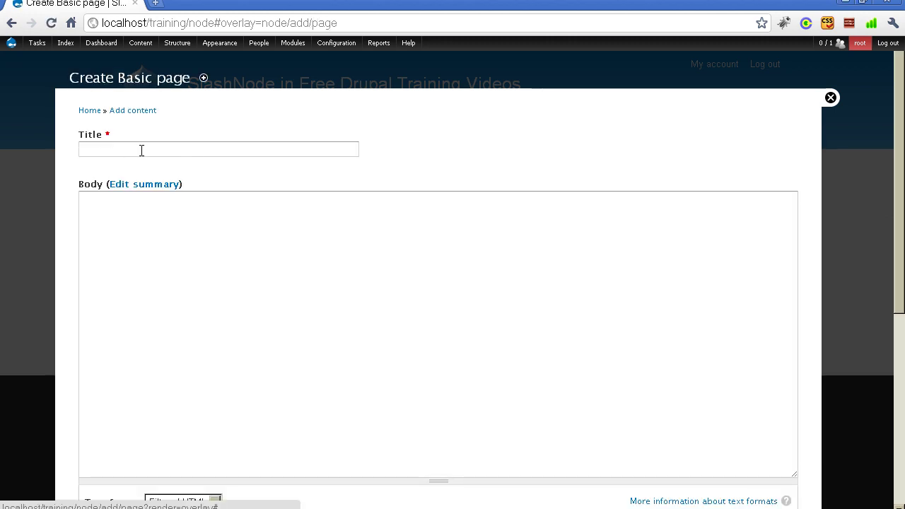
click(142, 150)
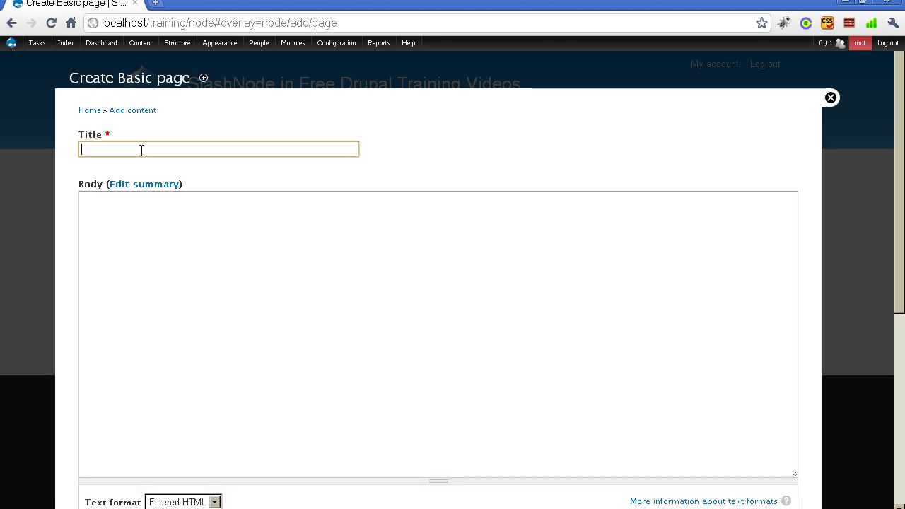
text(Portfolio)
key(Tab)
key(Tab)
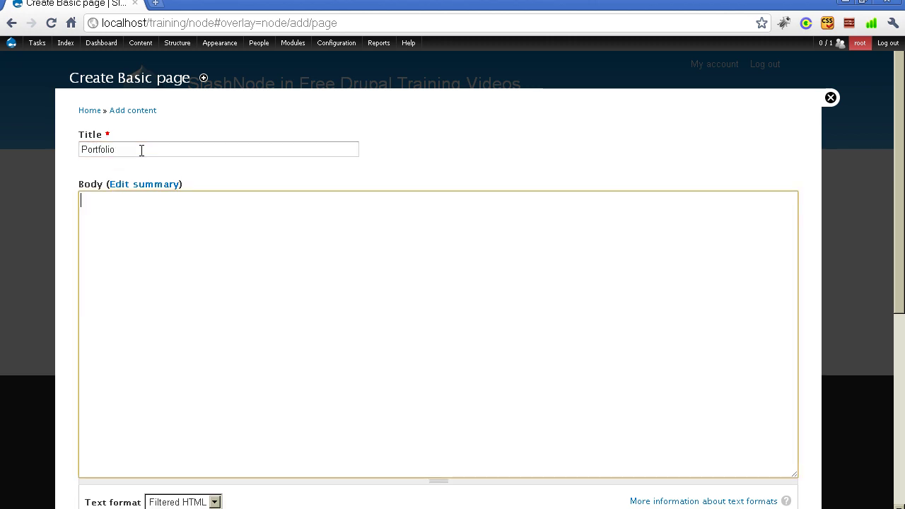
text(Checkout my cool projects!!)
scroll(897, 210, down, 1)
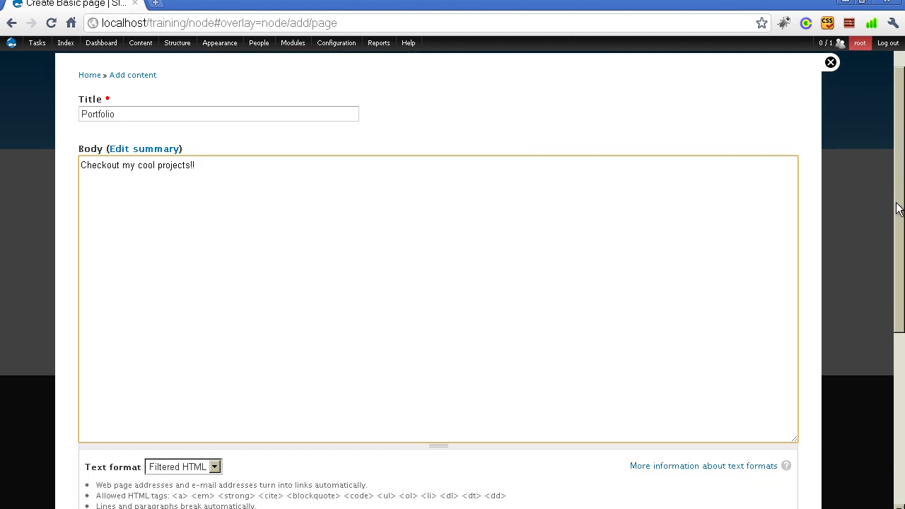
scroll(898, 263, down, 5)
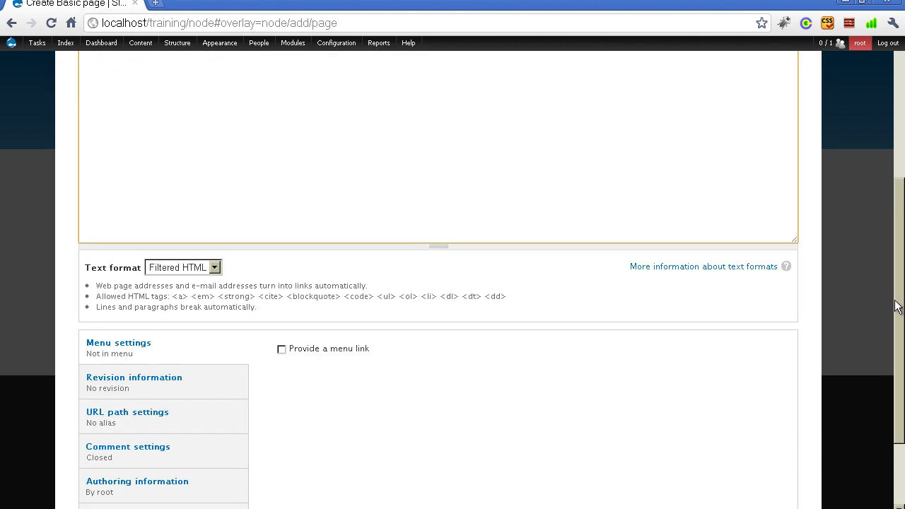
scroll(898, 319, down, 3)
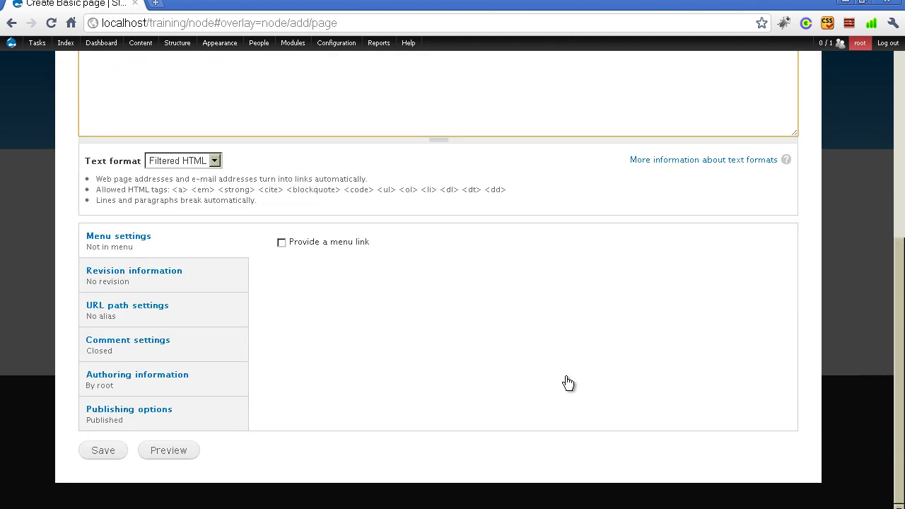
Save and publish the Portfolio page so its text and main-menu tab appear
click(116, 458)
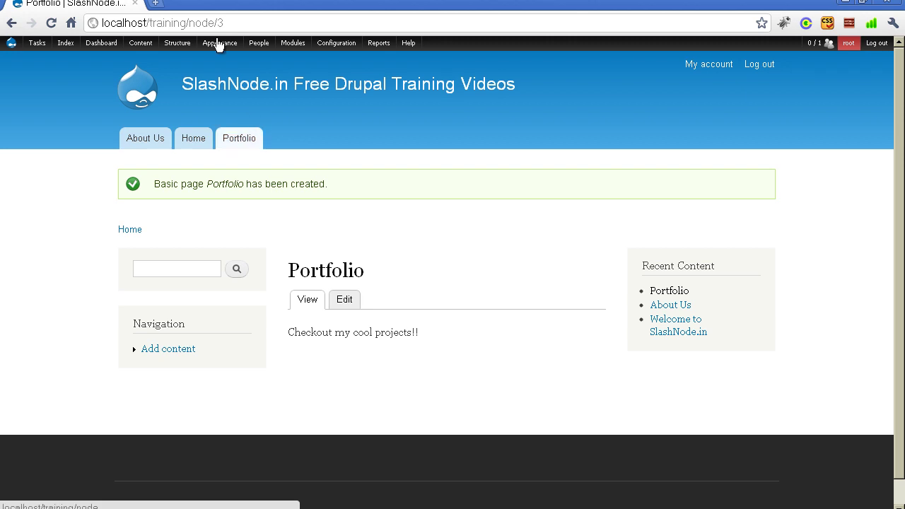
mouse_move(181, 50)
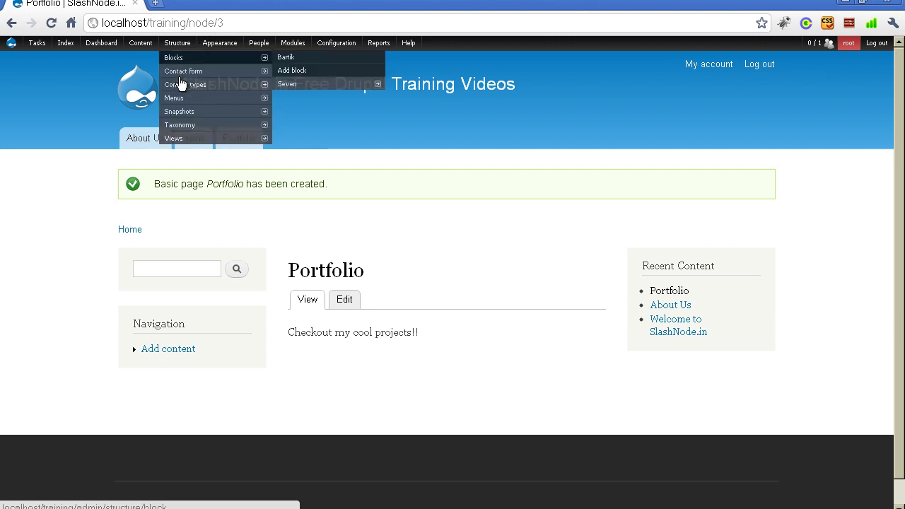
mouse_move(177, 99)
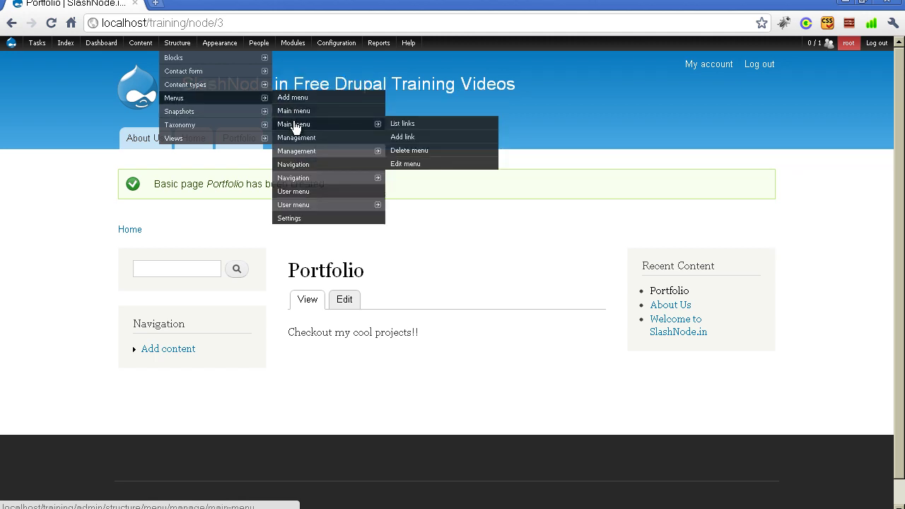
Change the Main menu's Portfolio link path from node to node/3 and save it
click(295, 127)
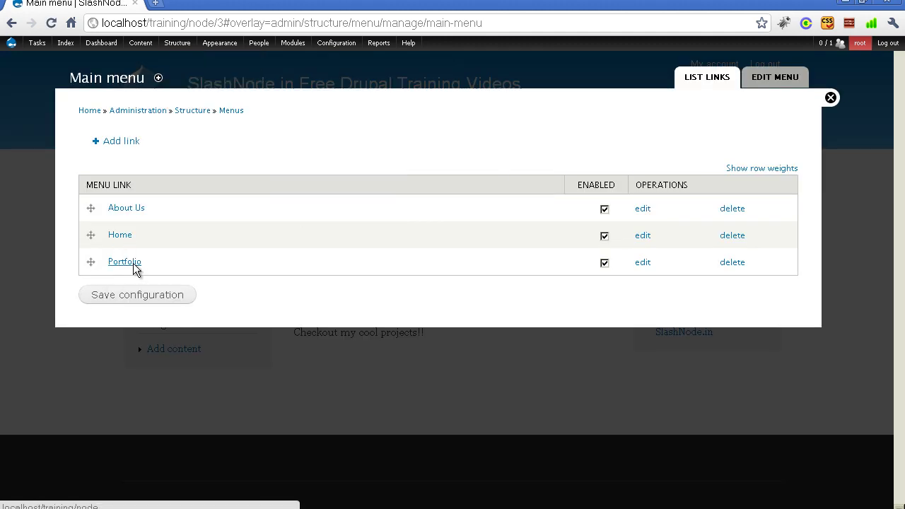
click(644, 265)
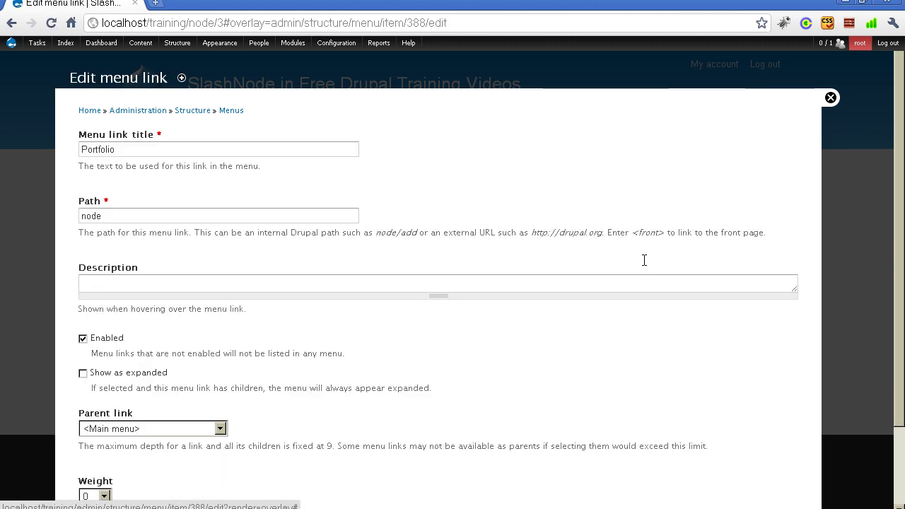
click(120, 216)
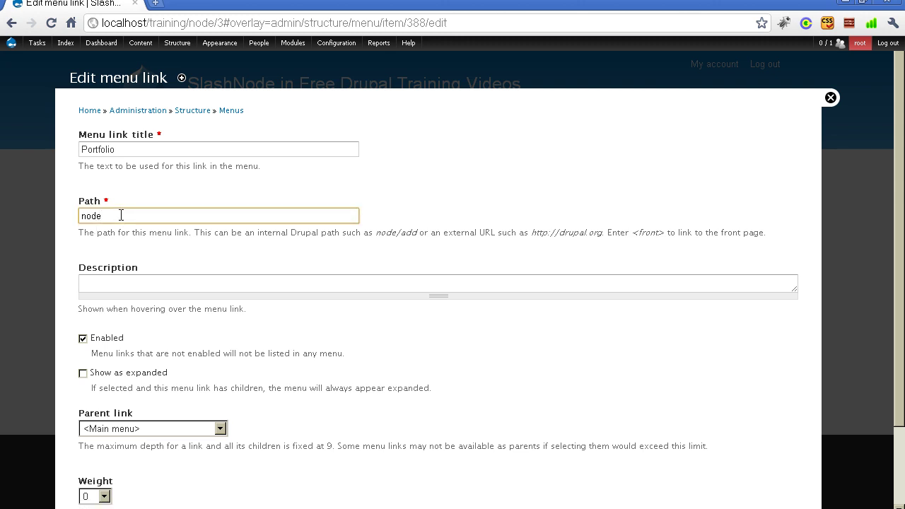
text(/3)
drag(897, 152, 899, 352)
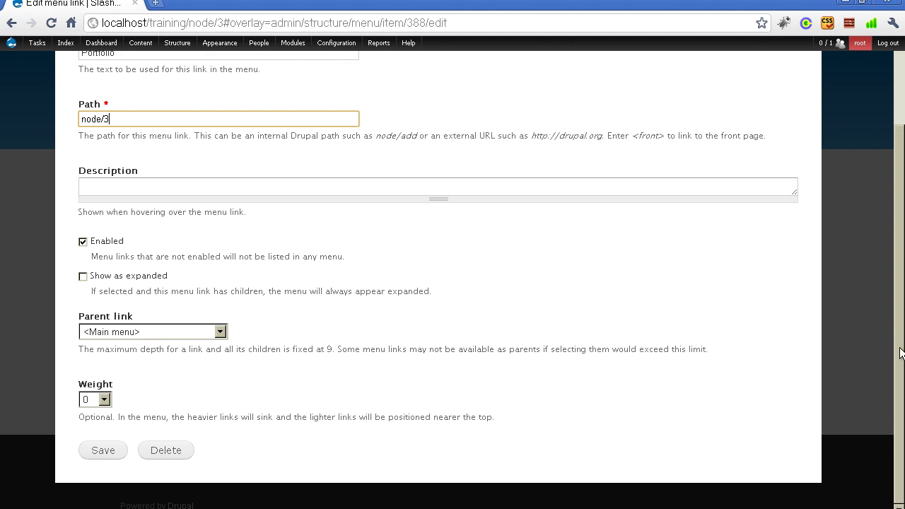
click(106, 459)
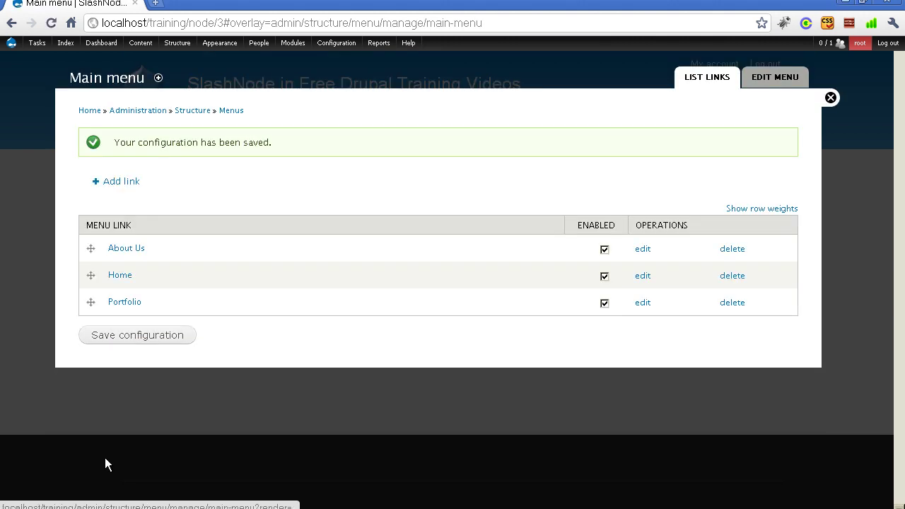
Confirm the Portfolio tab now opens the Portfolio page, then bring up Add content
click(829, 98)
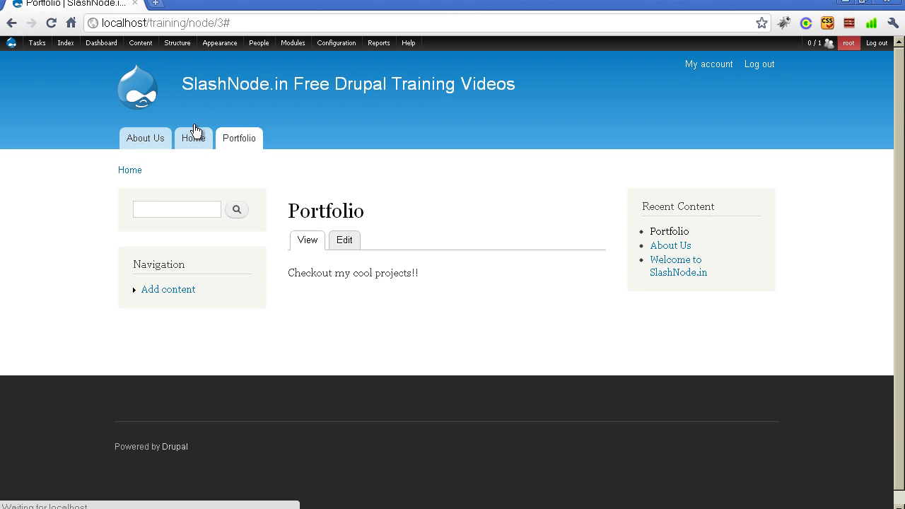
click(202, 141)
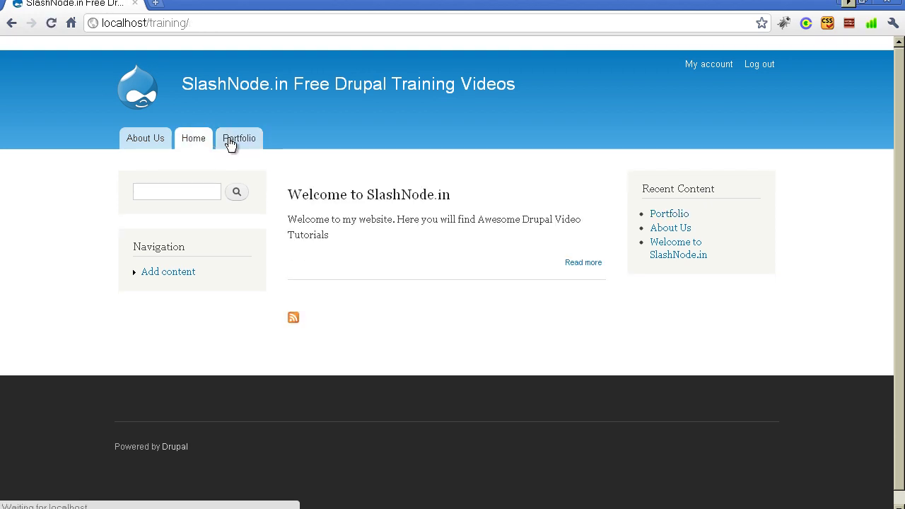
click(230, 142)
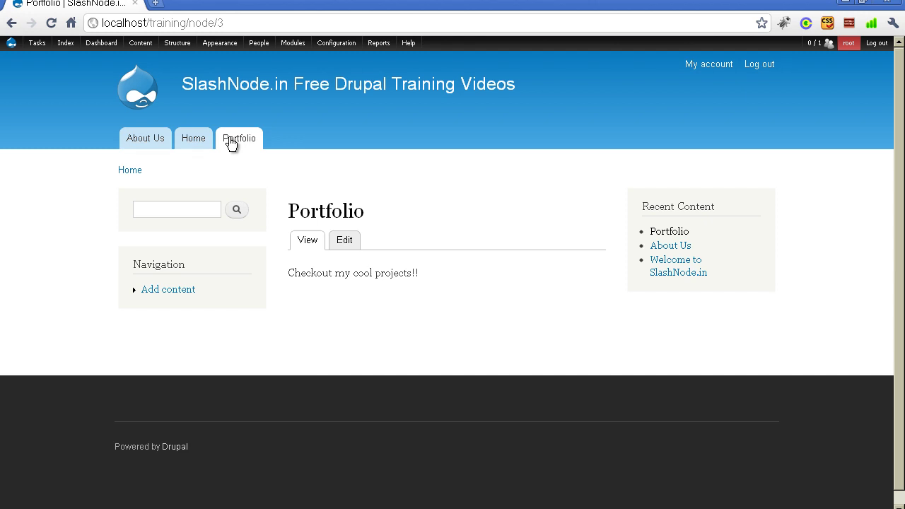
mouse_move(154, 259)
click(154, 291)
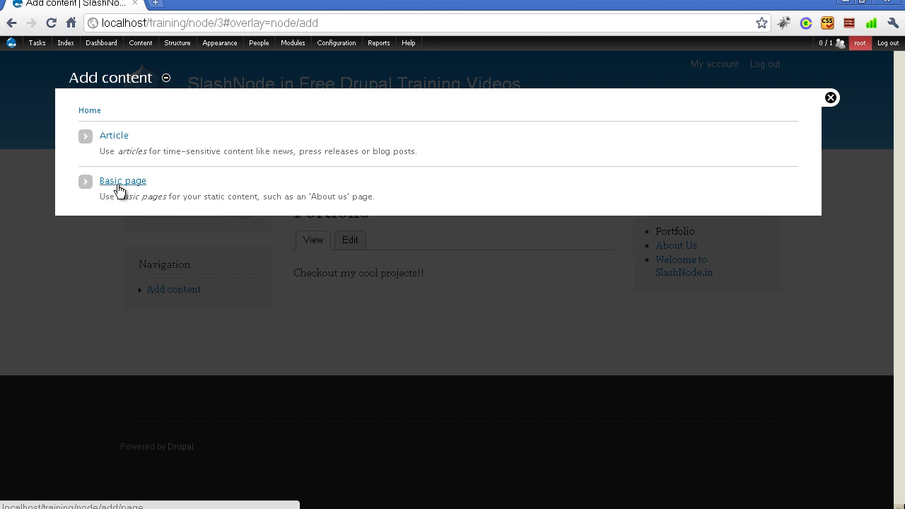
Start a new basic page titled 'Address' with a street address and postal code as body
click(119, 187)
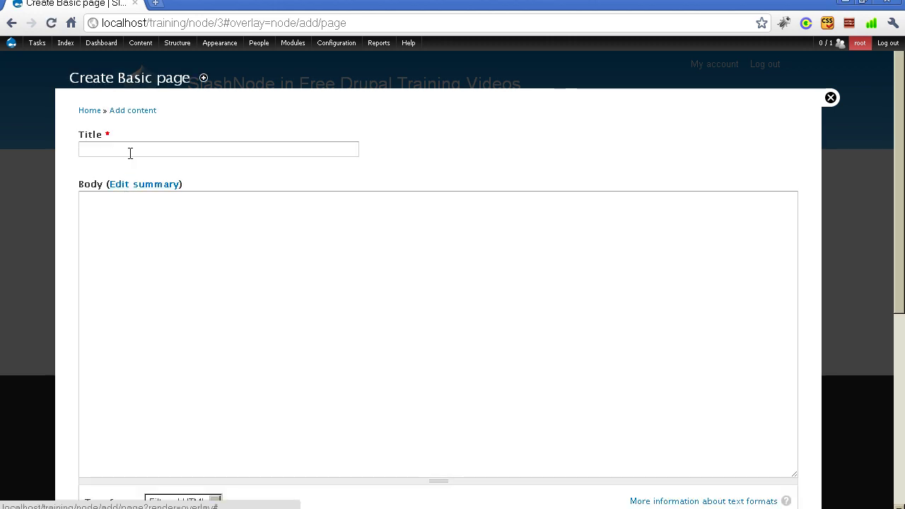
click(130, 153)
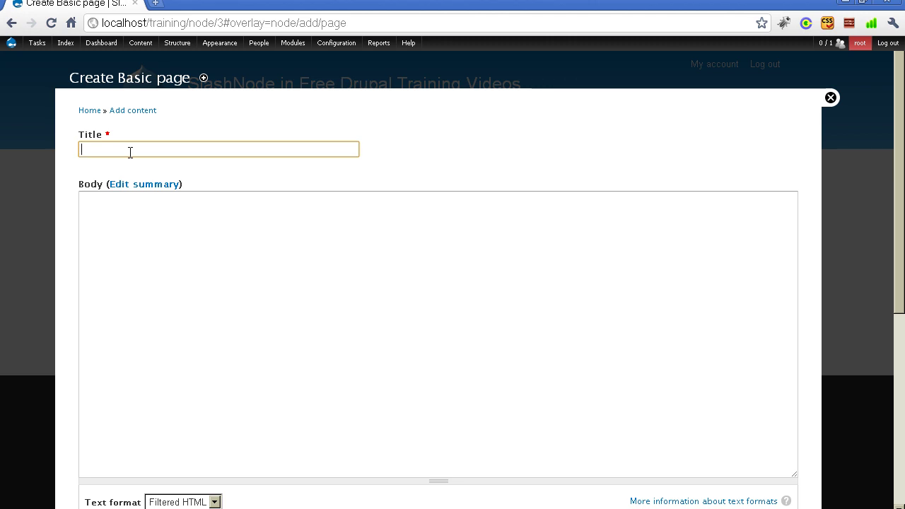
text(Address)
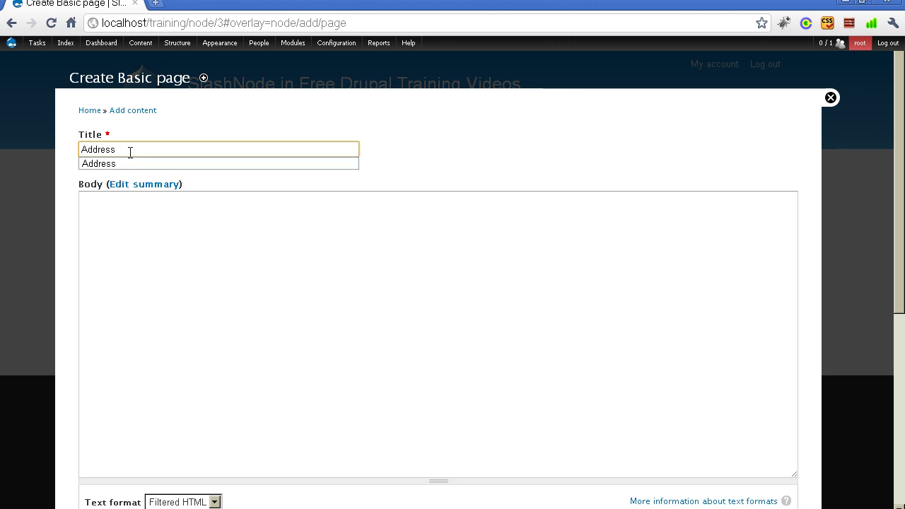
click(145, 268)
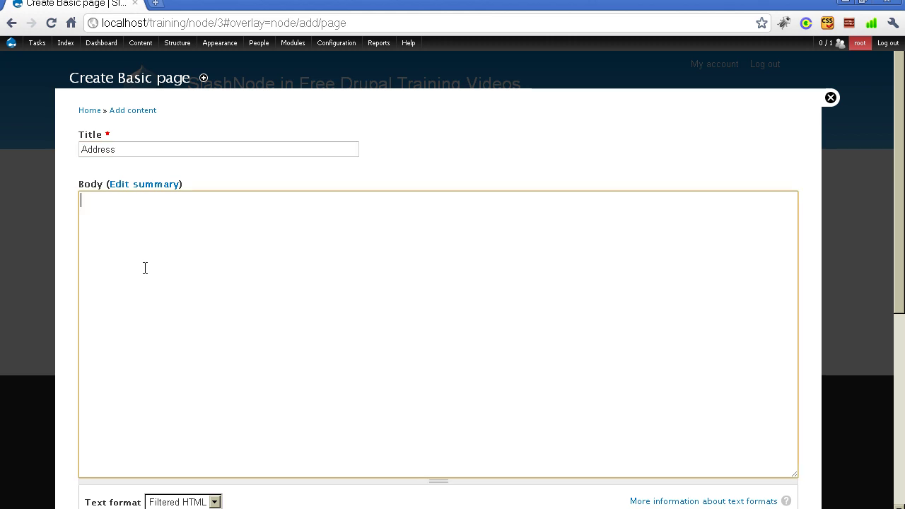
text(Lawrence Road, Delhi - 110035)
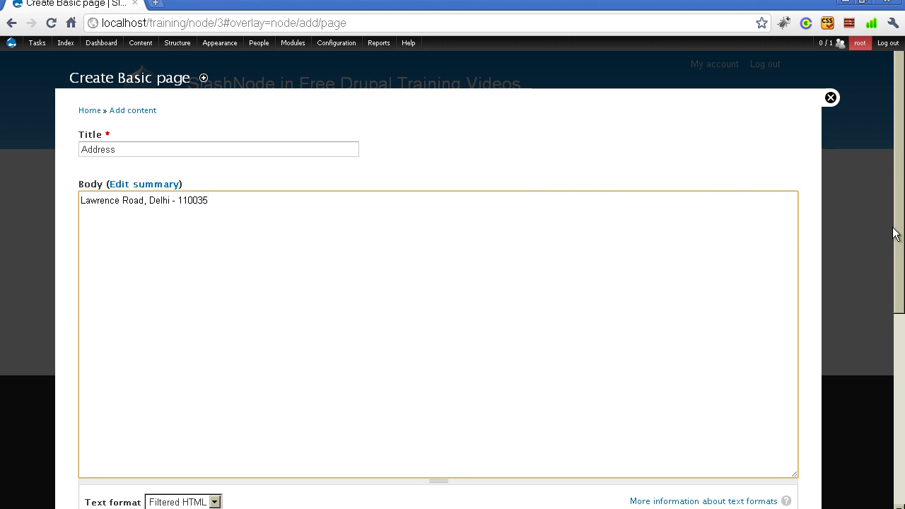
scroll(894, 293, down, 3)
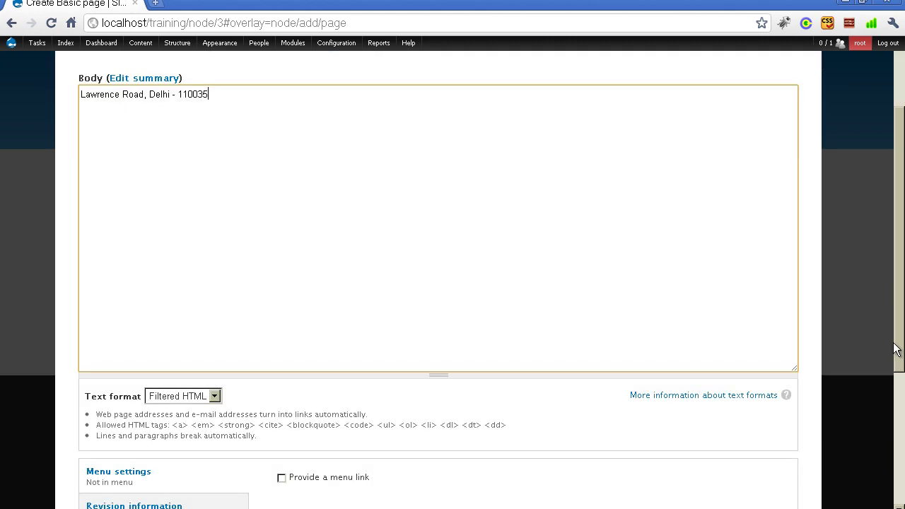
scroll(894, 349, down, 3)
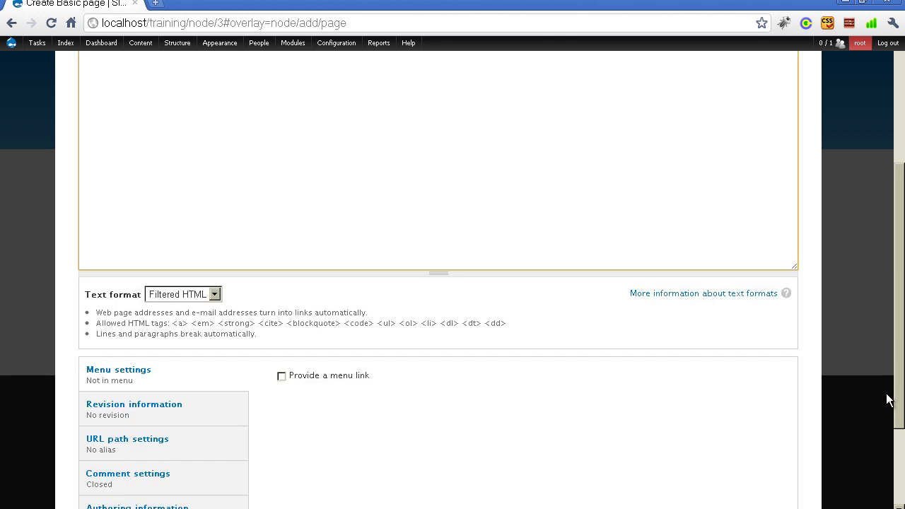
scroll(892, 452, down, 3)
scroll(890, 495, down, 1)
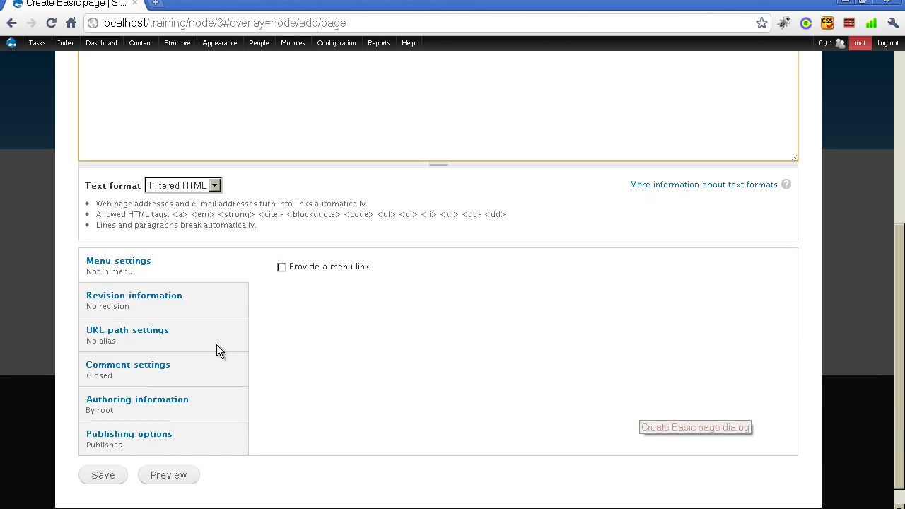
Enable a menu link for the Address page and title it 'Address & Contact'
click(282, 268)
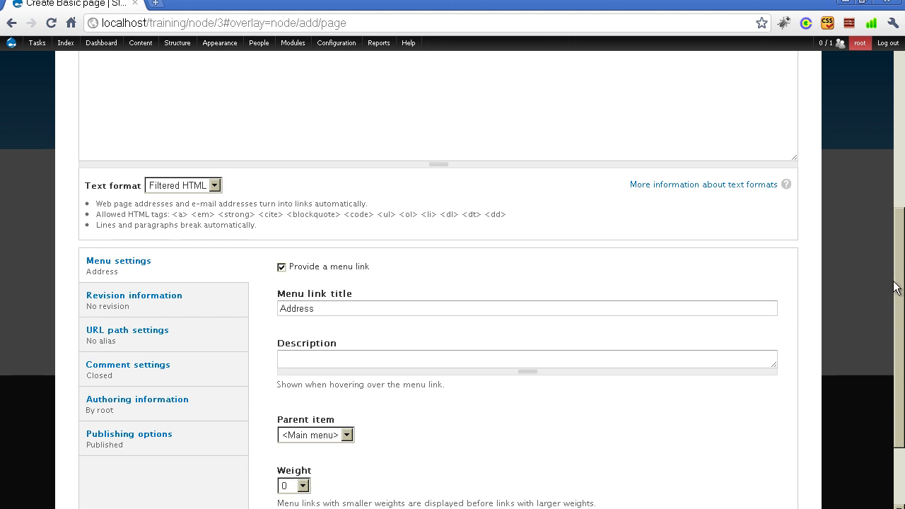
drag(899, 288, 898, 330)
scroll(897, 329, down, 1)
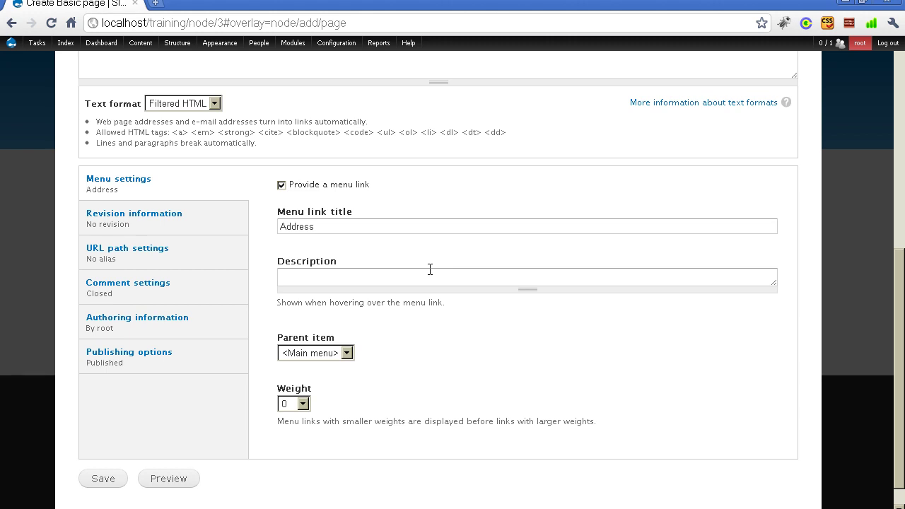
click(373, 226)
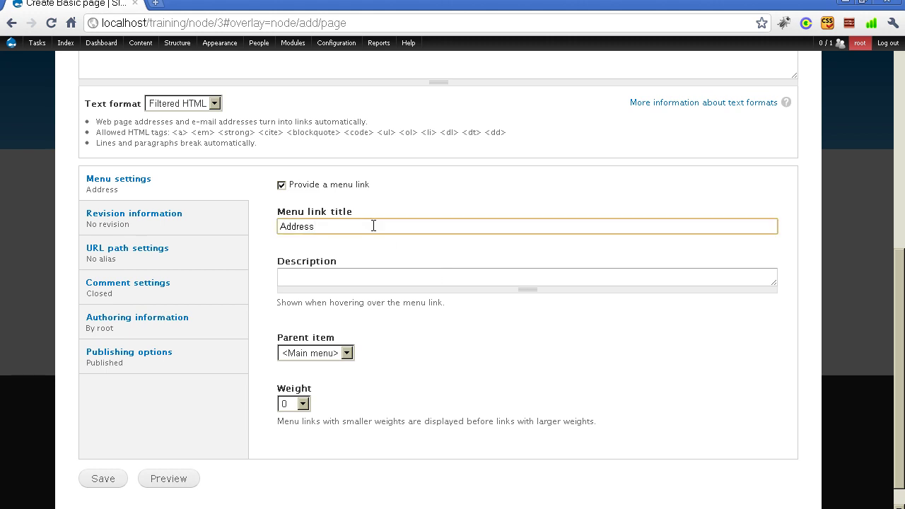
text(& Contact)
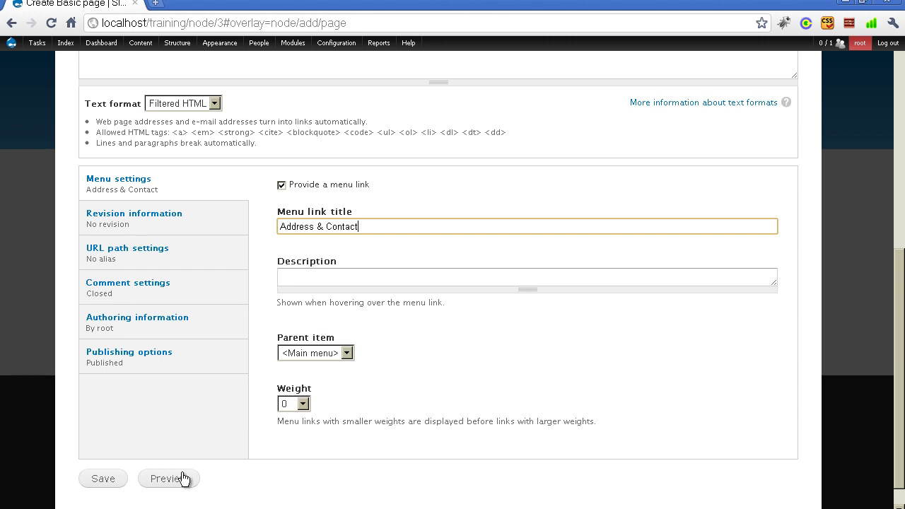
Save the Address page, then return to the site's home page
click(107, 484)
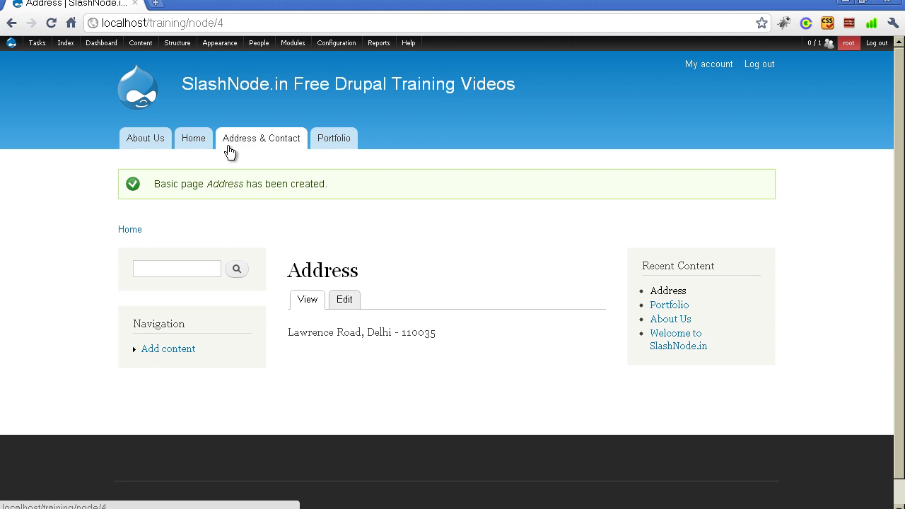
click(204, 148)
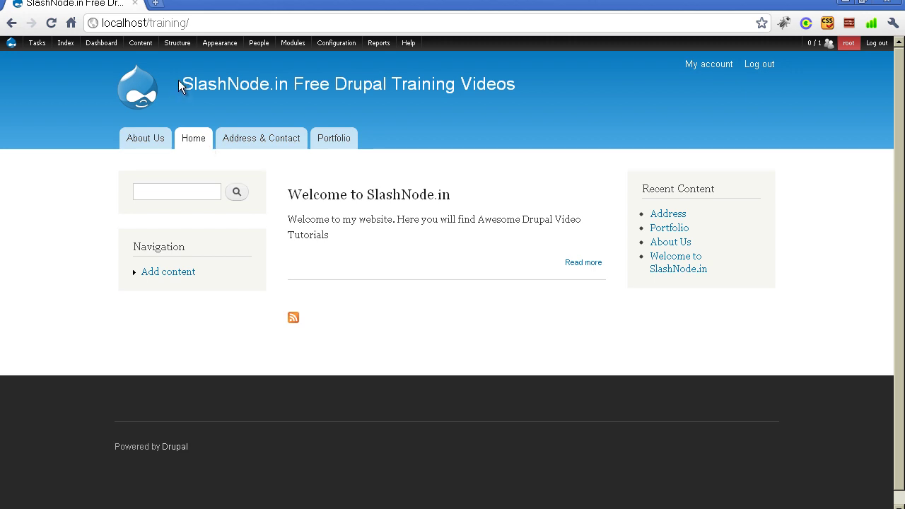
click(179, 138)
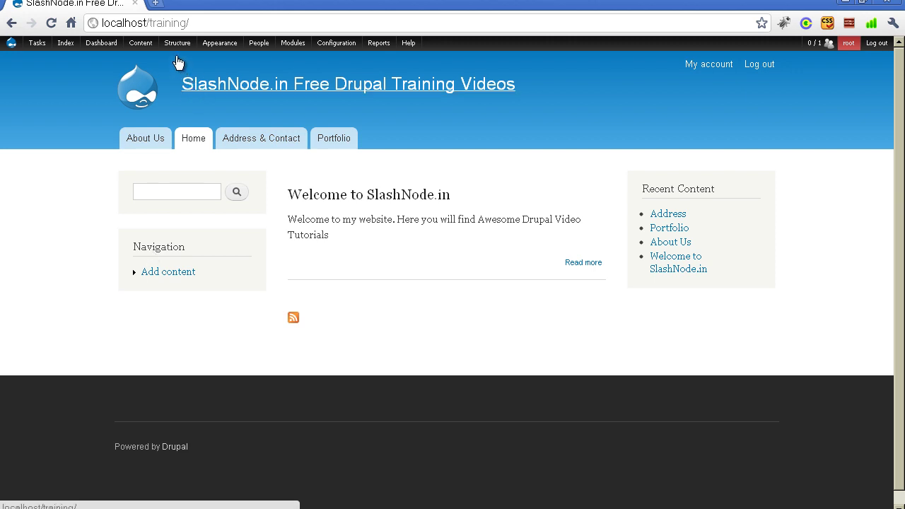
Open the Add menu form under Structure > Menus
mouse_move(176, 51)
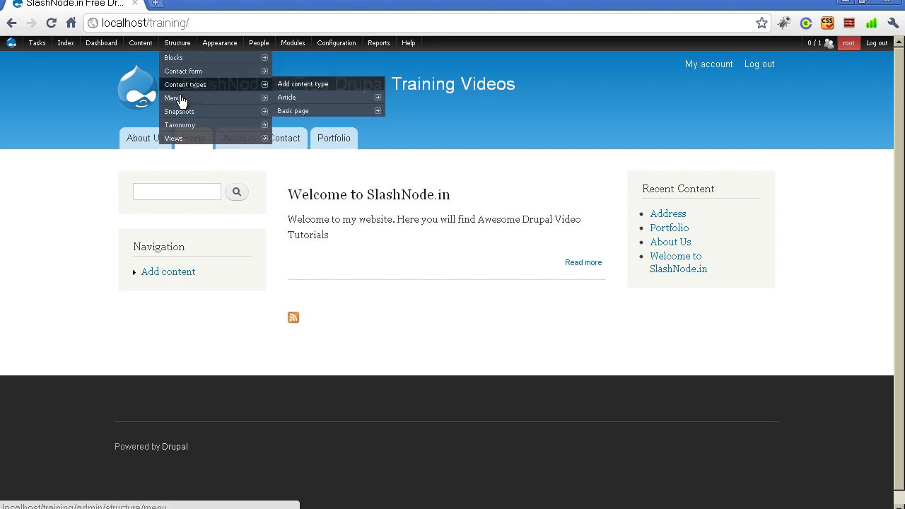
mouse_move(181, 101)
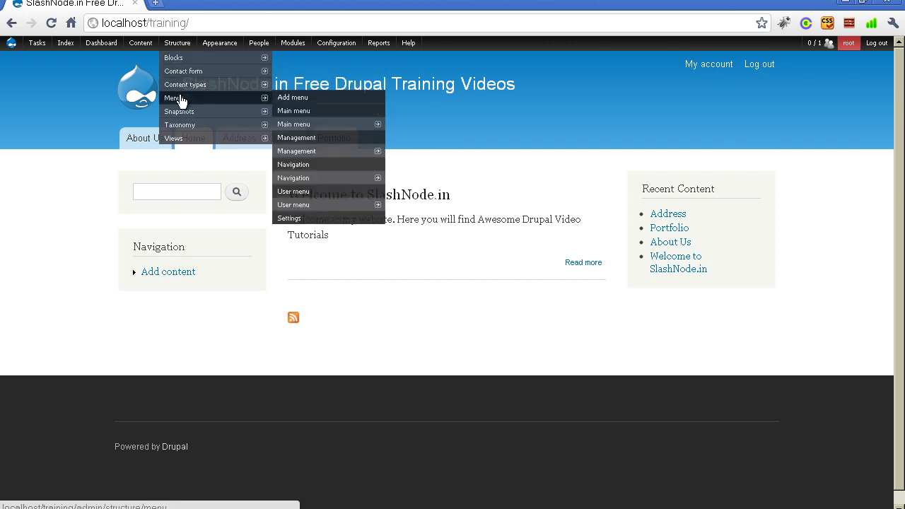
click(284, 101)
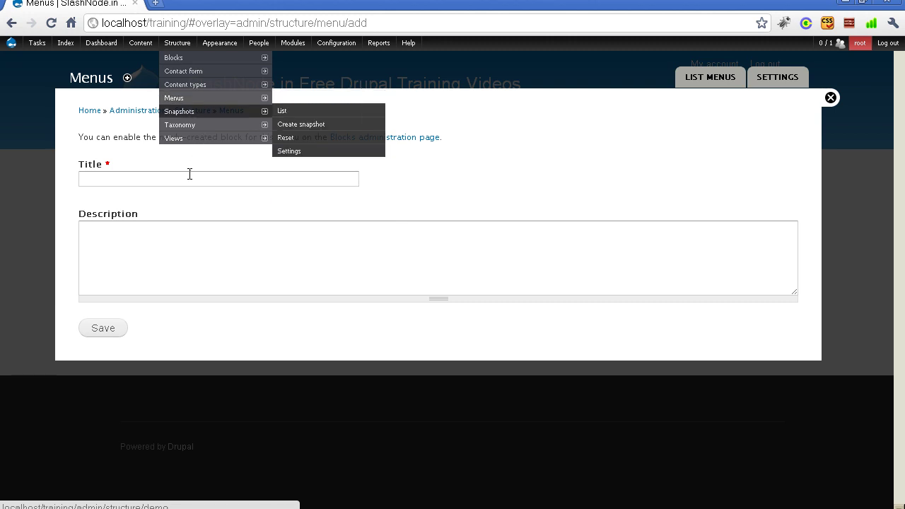
Create a menu titled 'Connect with me', replacing the first-typed 'Social', and save it
click(179, 179)
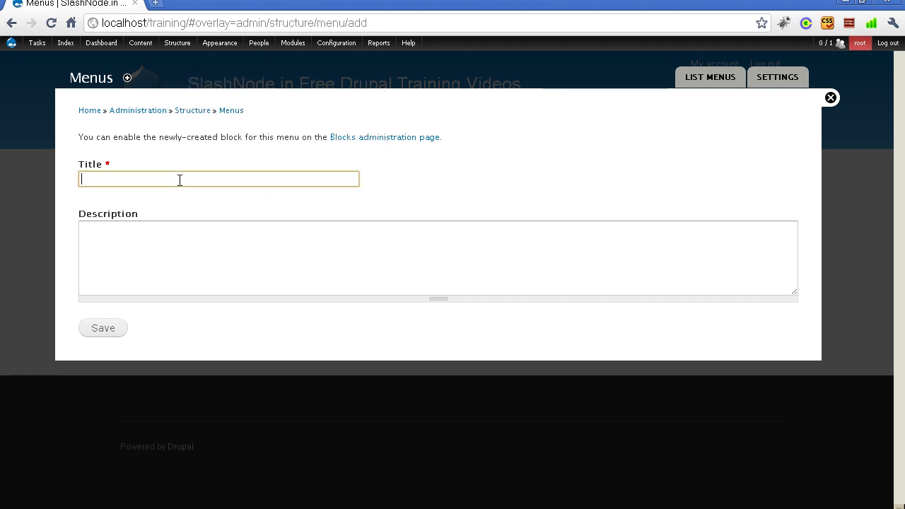
text(Social)
key(ctrl+a)
text(Connect with me)
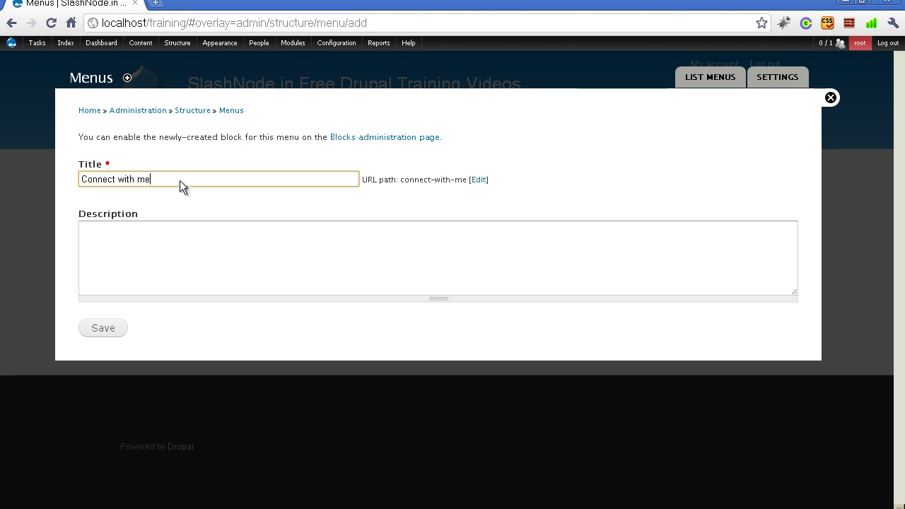
click(92, 330)
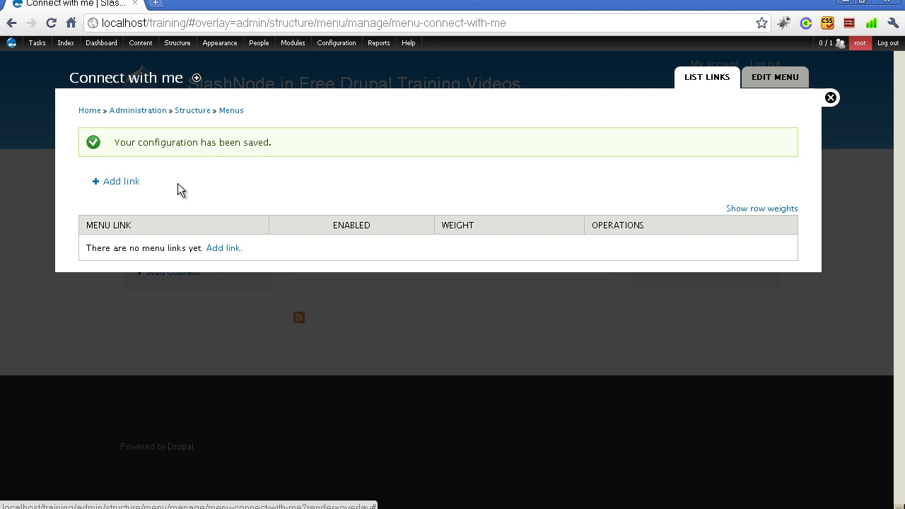
Add a 'Follow me on twitter' link with the Twitter profile URL and save it
click(130, 182)
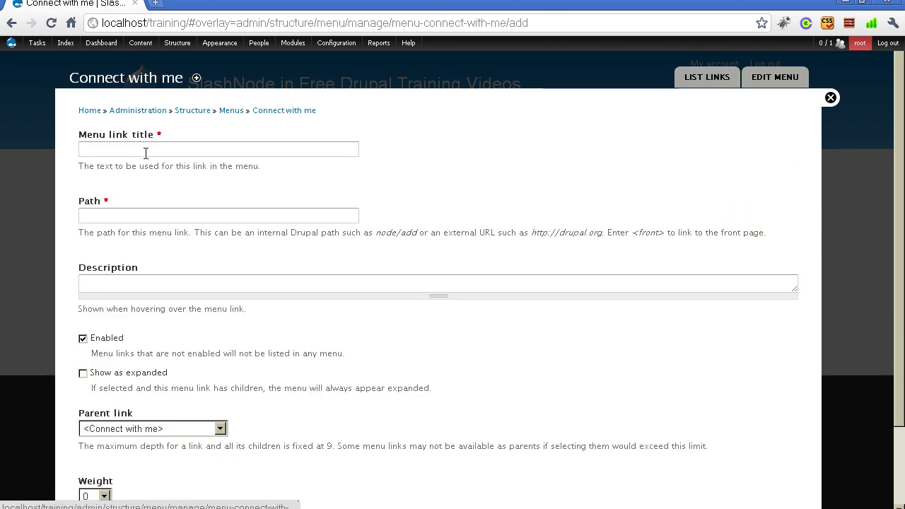
click(145, 148)
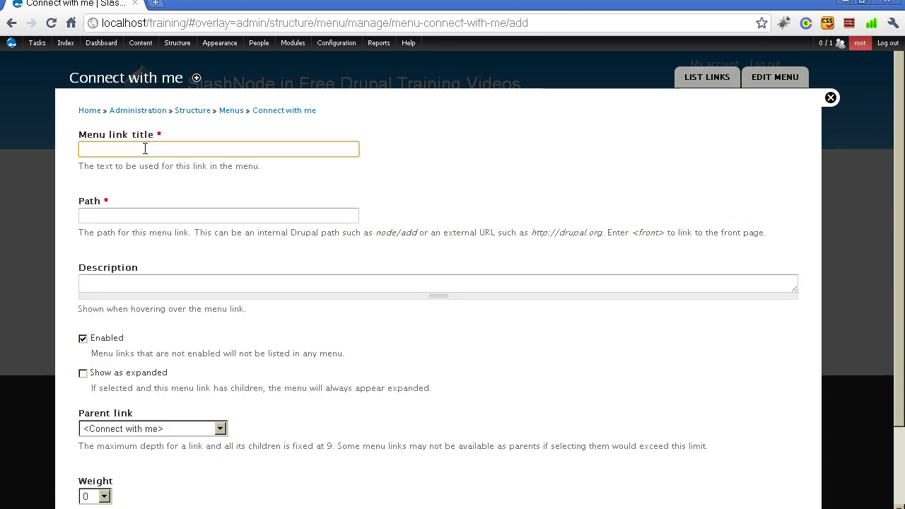
text(Follow me on twitter)
key(Tab)
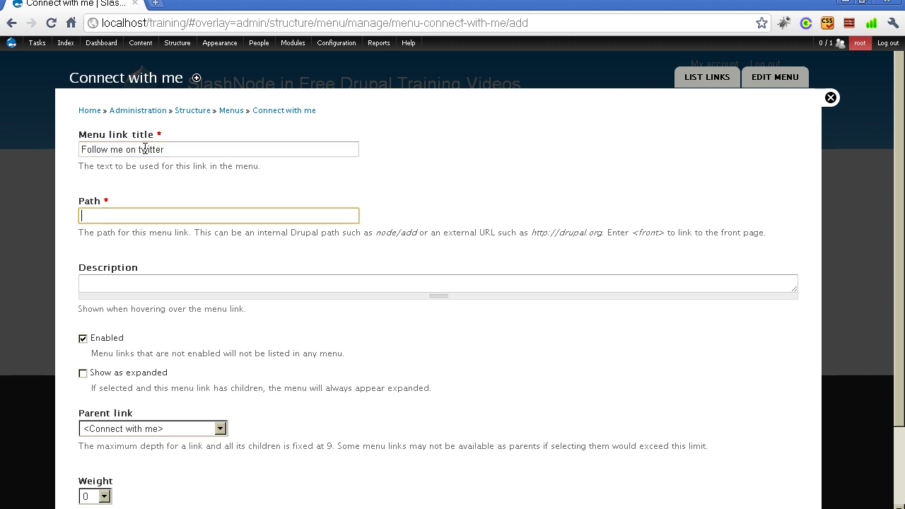
text(http://www.twitter.com/Slash_node)
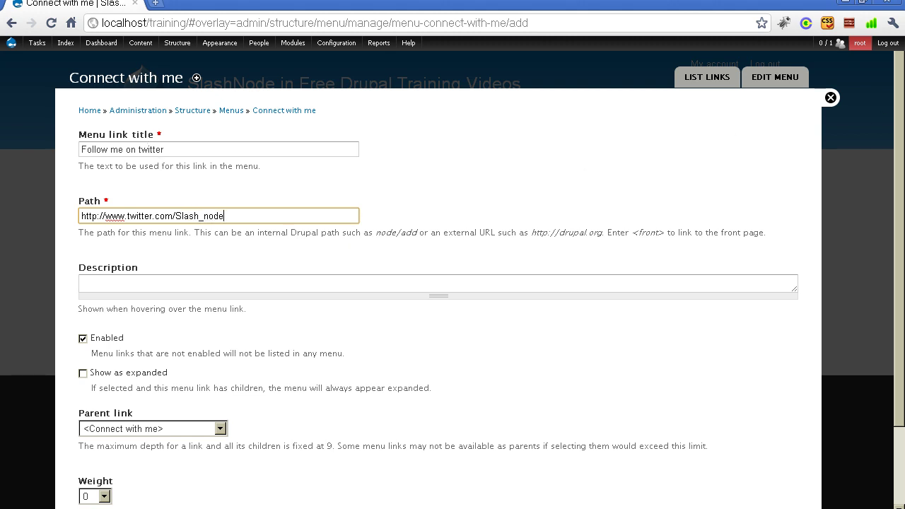
scroll(453, 283, down, 3)
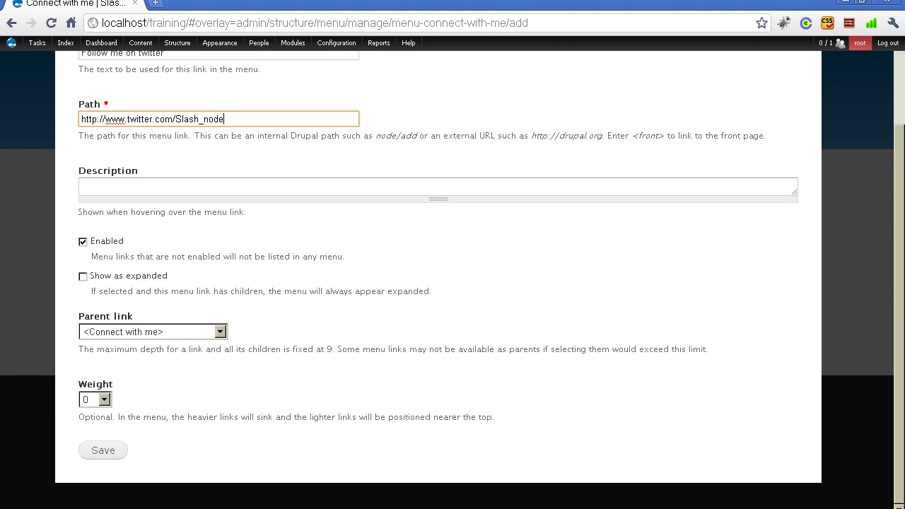
click(113, 456)
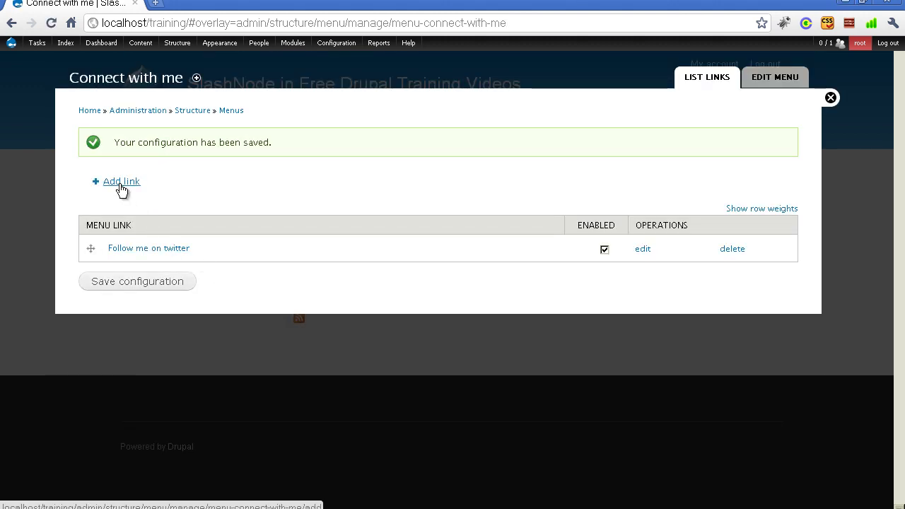
click(122, 184)
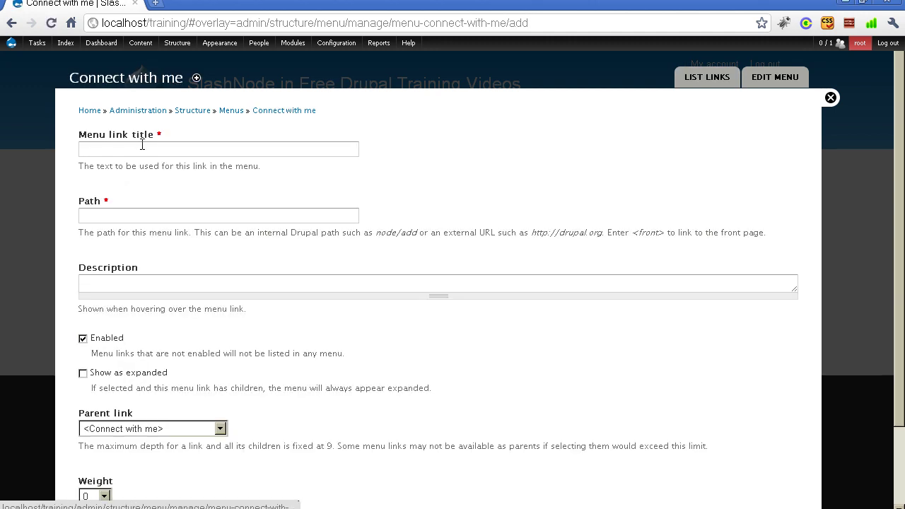
click(122, 147)
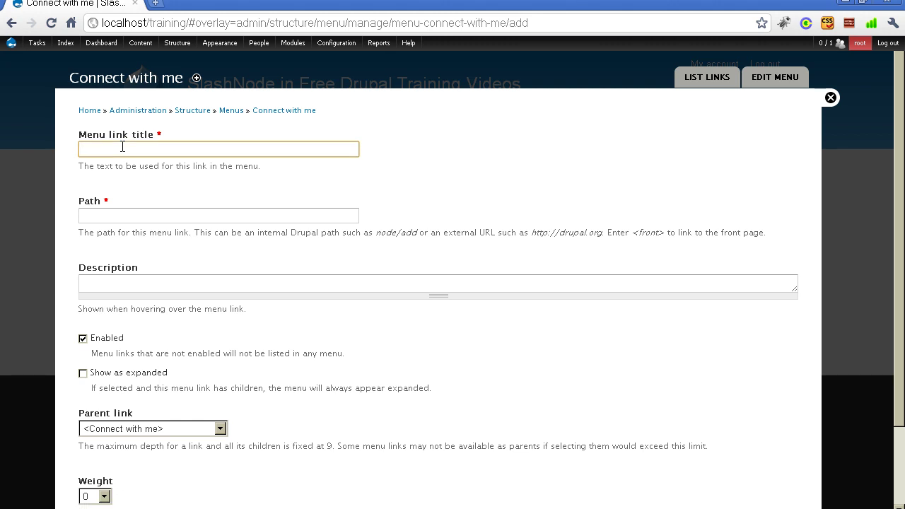
text(Like us on Facebook)
click(96, 214)
text(http://)
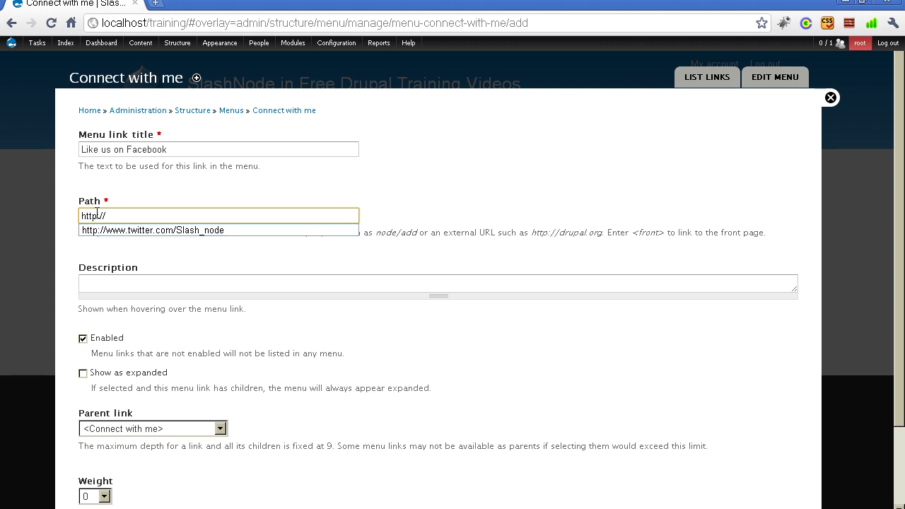
text(www.facebo)
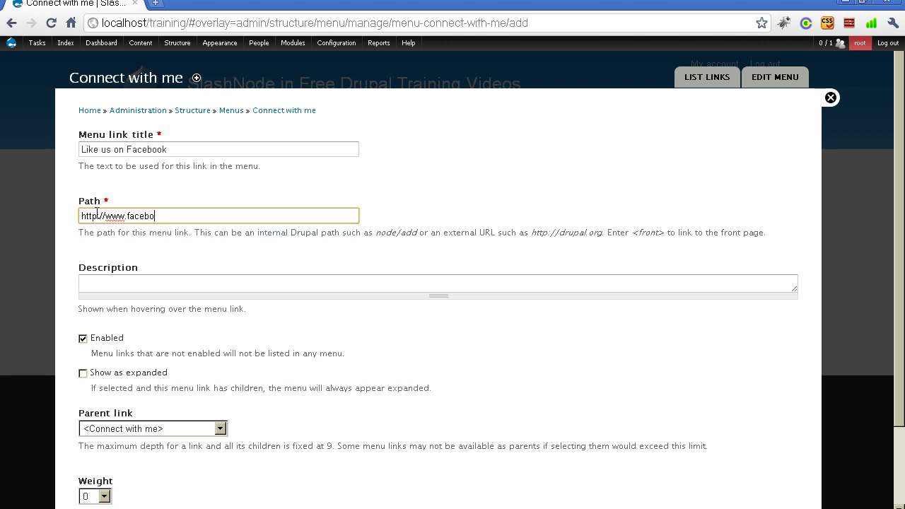
text(ok.com/SlashNode.in)
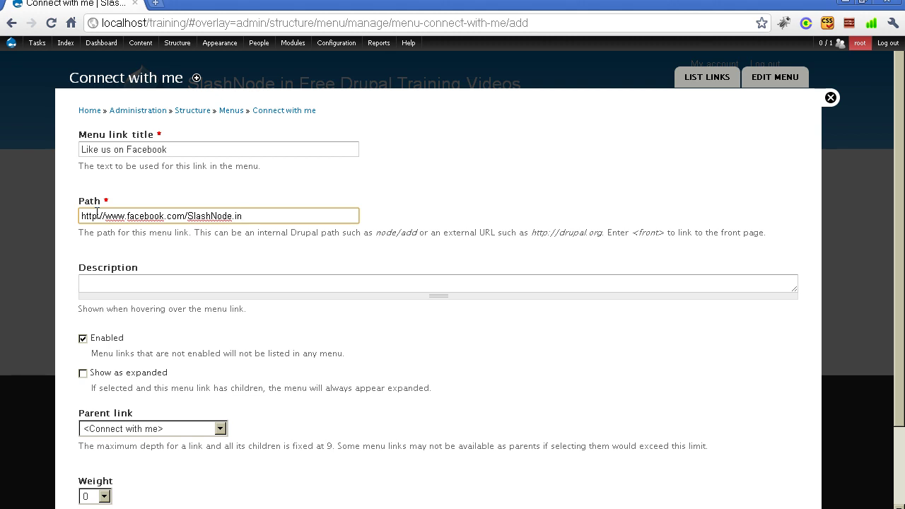
key(Return)
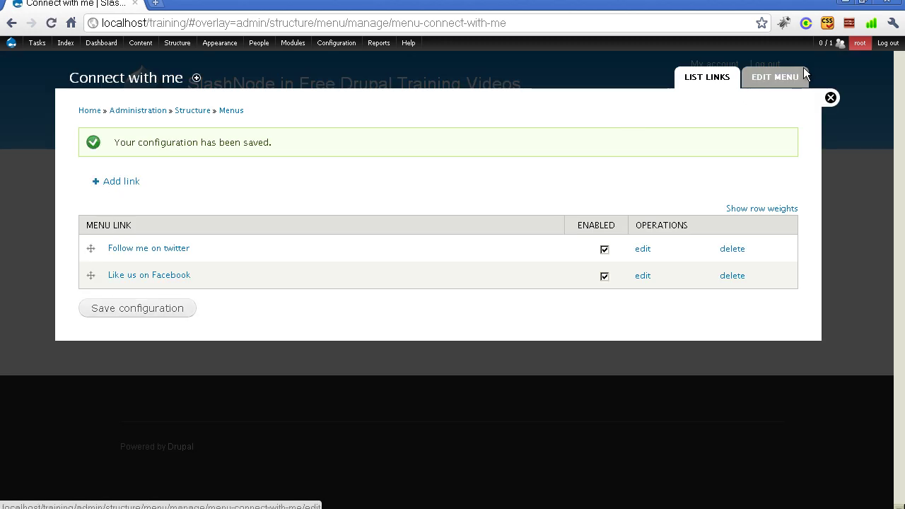
Close the menu overlay and go to Structure > Blocks
click(830, 98)
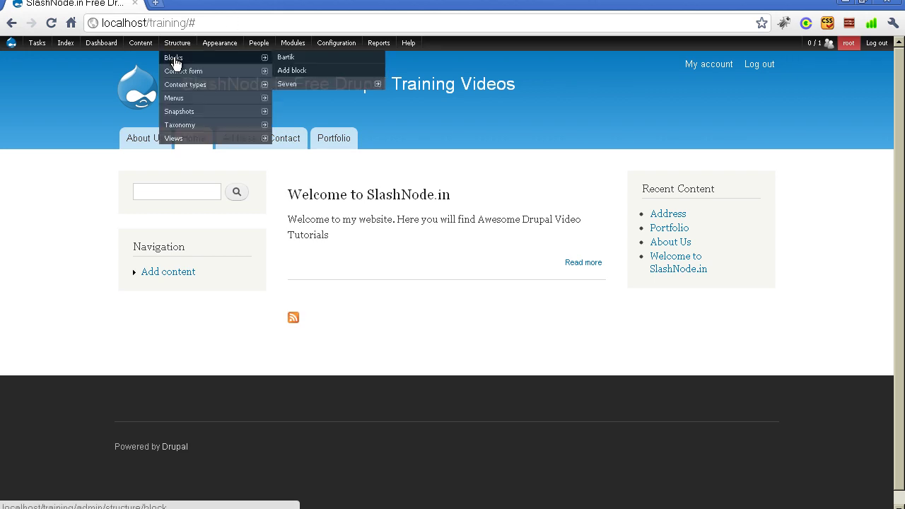
click(173, 57)
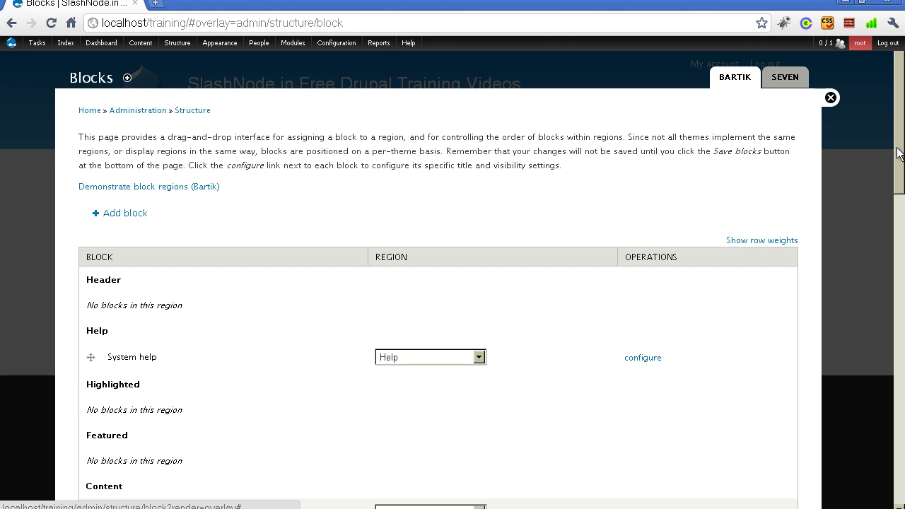
Assign the disabled Connect with me block to the Sidebar second region and save blocks
scroll(898, 240, down, 3)
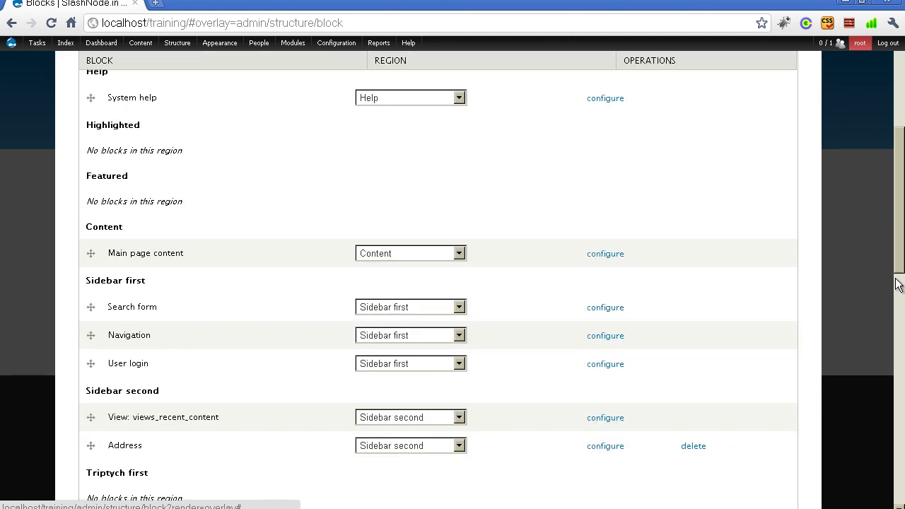
scroll(898, 284, down, 2)
scroll(898, 321, down, 2)
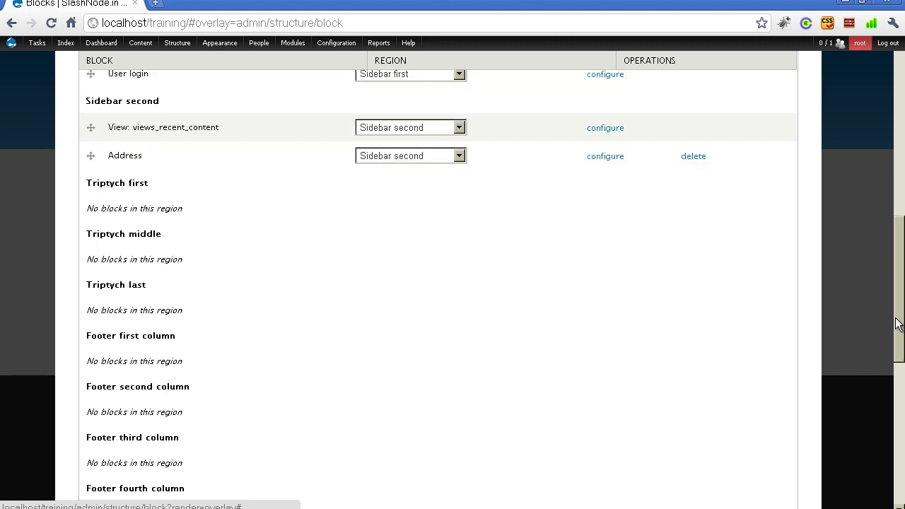
scroll(896, 324, down, 3)
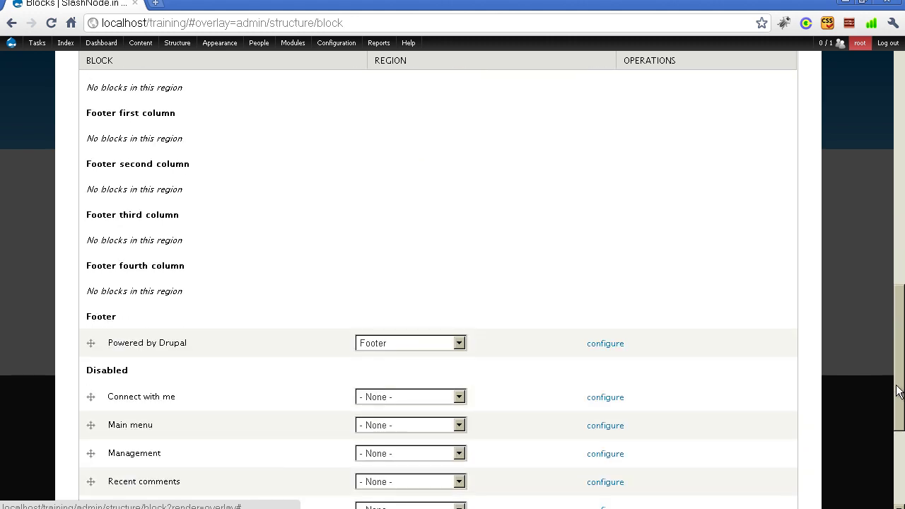
drag(898, 392, 898, 400)
scroll(896, 407, down, 1)
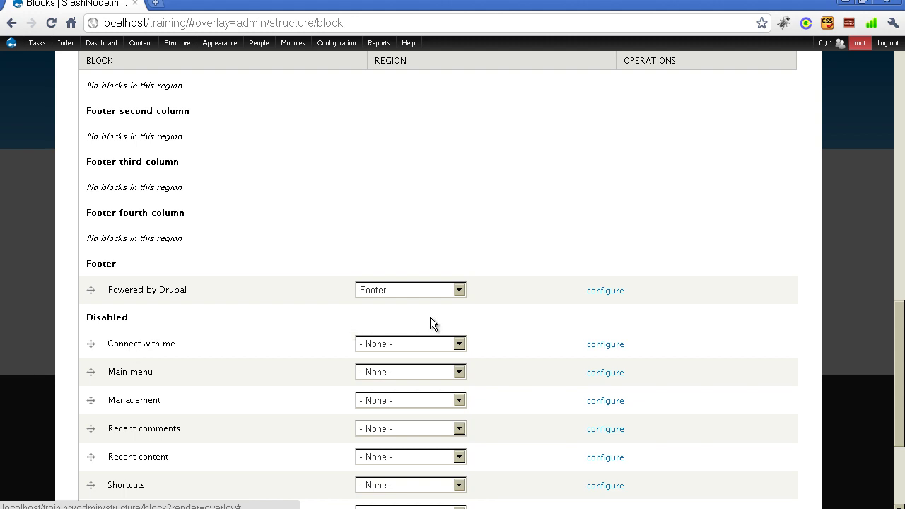
click(443, 341)
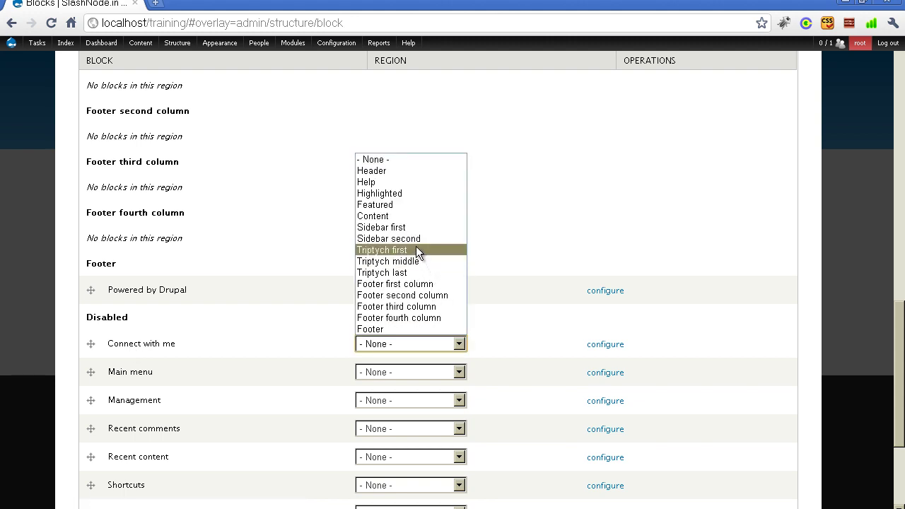
click(414, 242)
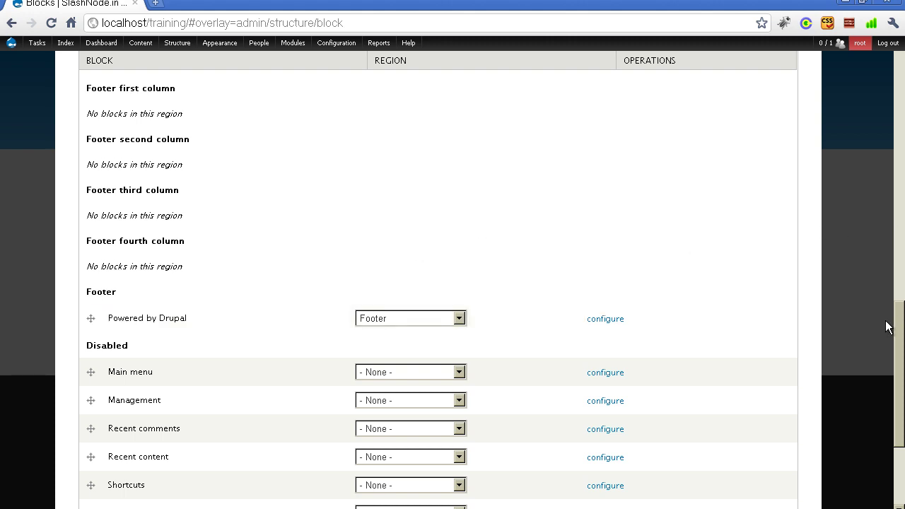
drag(888, 333, 888, 393)
click(111, 459)
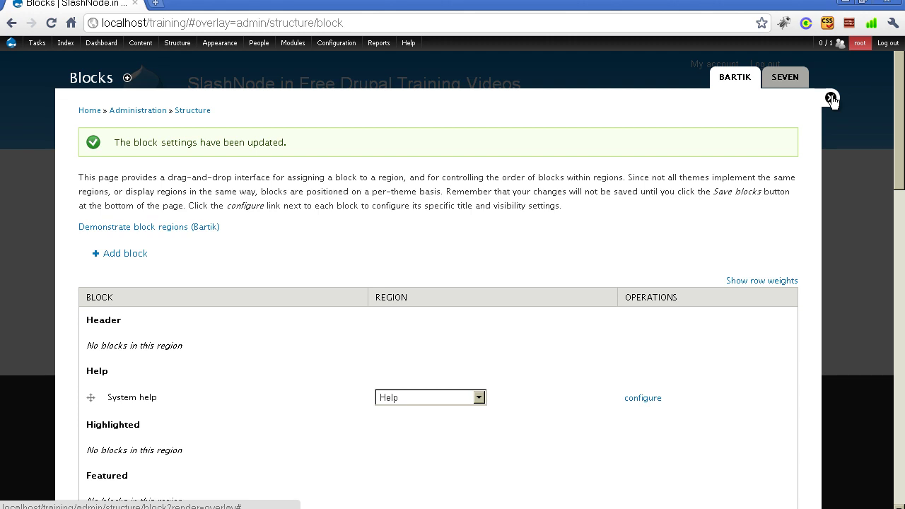
Close the Blocks overlay and open the Connect with me sidebar block's contextual gear menu
click(830, 98)
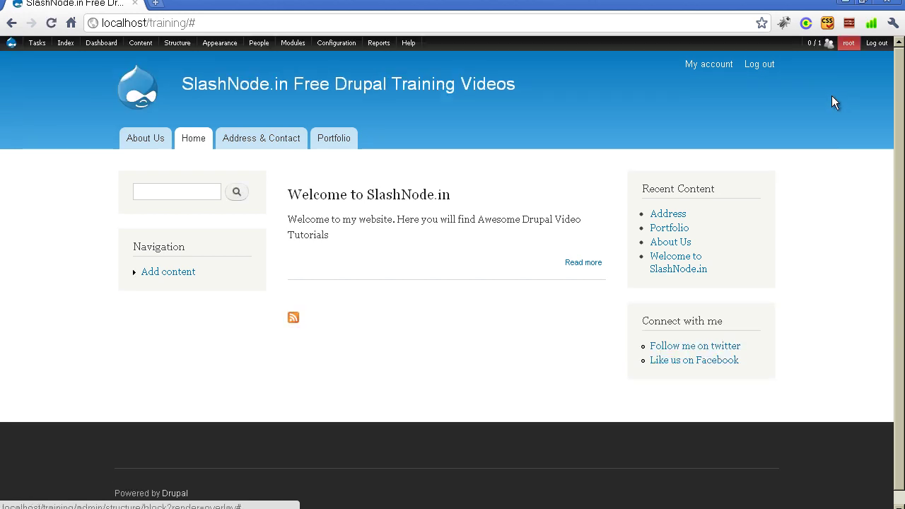
mouse_move(684, 328)
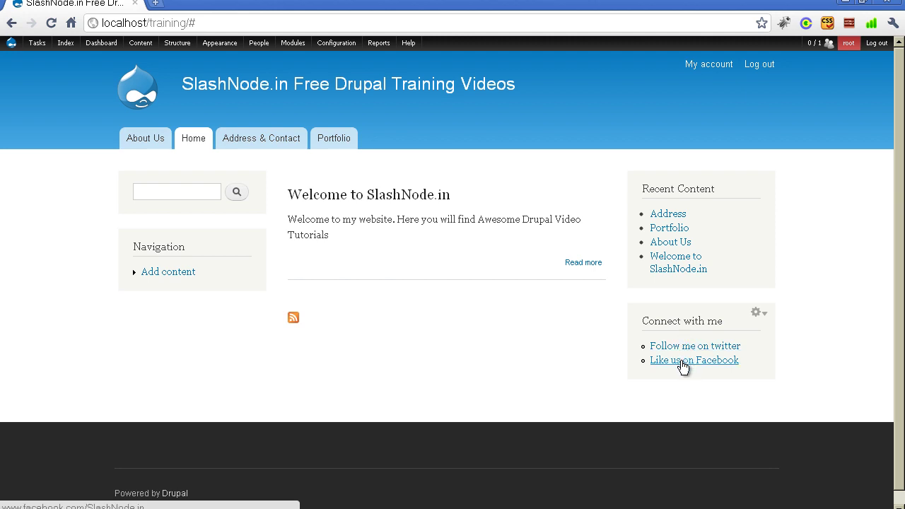
click(757, 315)
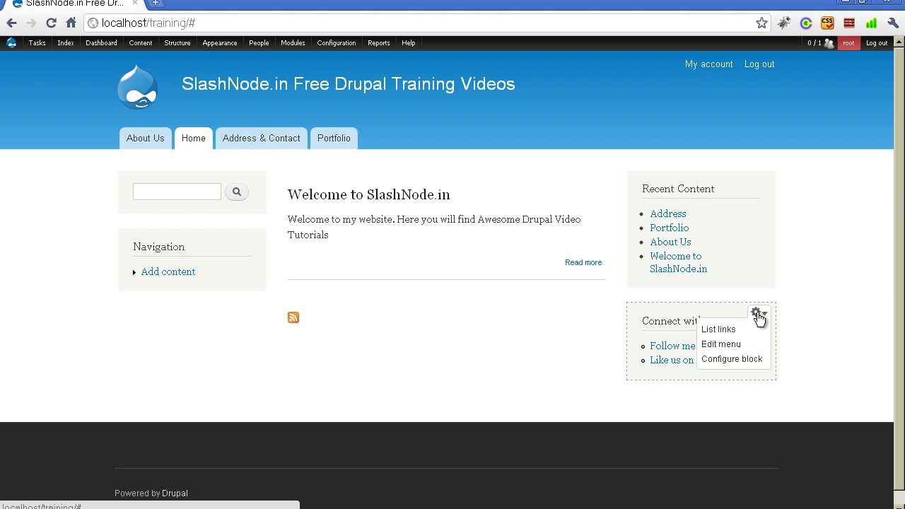